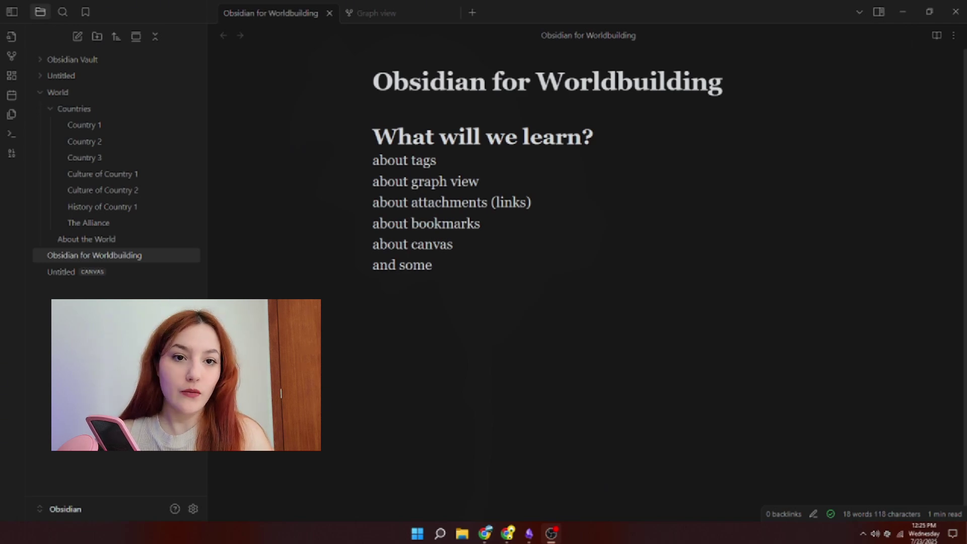
Append ' helpful plugins' to the last list line so it reads 'and some helpful plugins'
{"action": "left_click", "coordinate": [468, 262]}
{"action": "type", "text": "helpfu"}
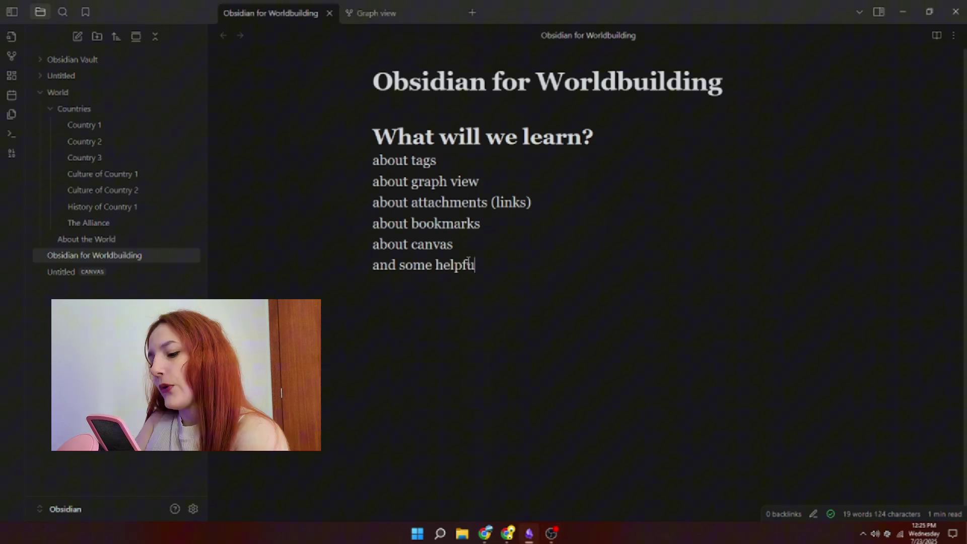
{"action": "type", "text": "l plugins"}
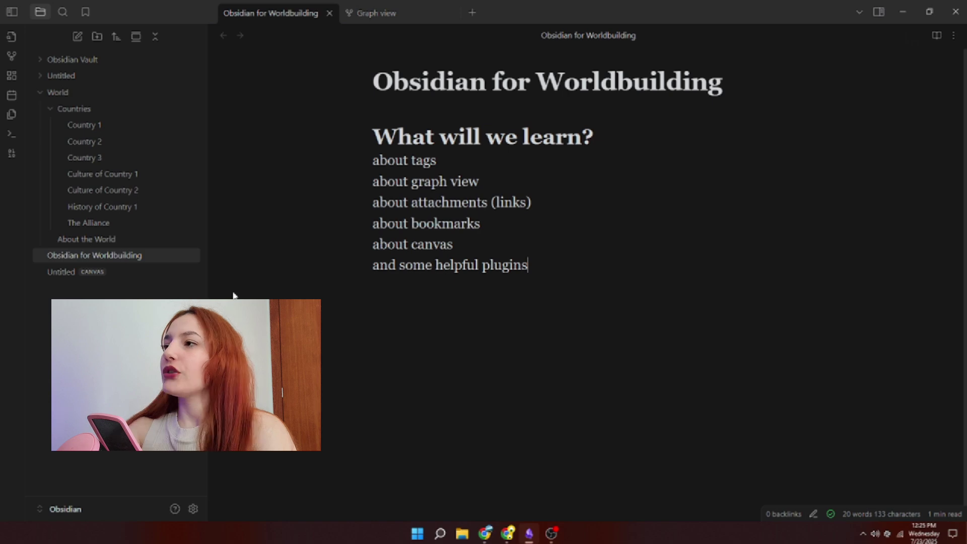
{"action": "left_click", "coordinate": [194, 509]}
{"action": "left_click", "coordinate": [225, 81]}
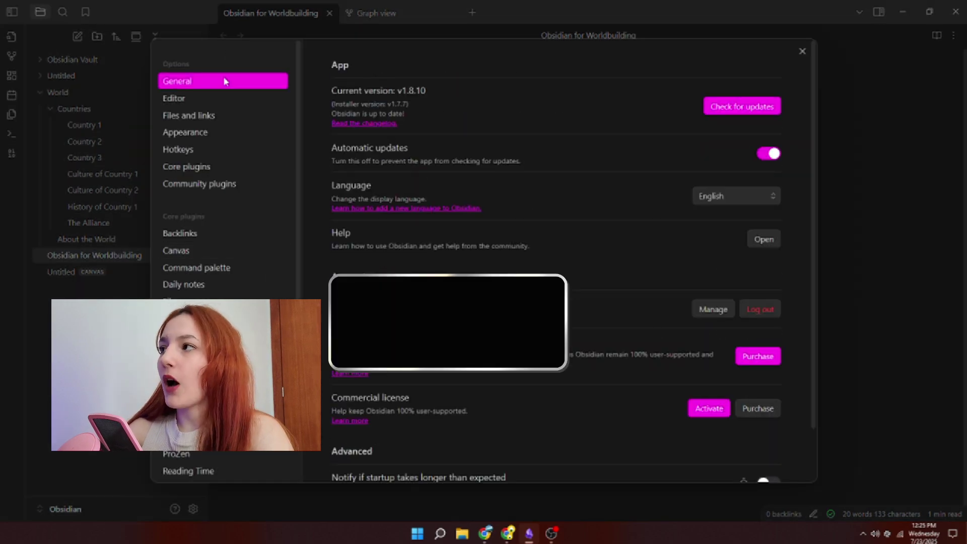
{"action": "left_click", "coordinate": [214, 99]}
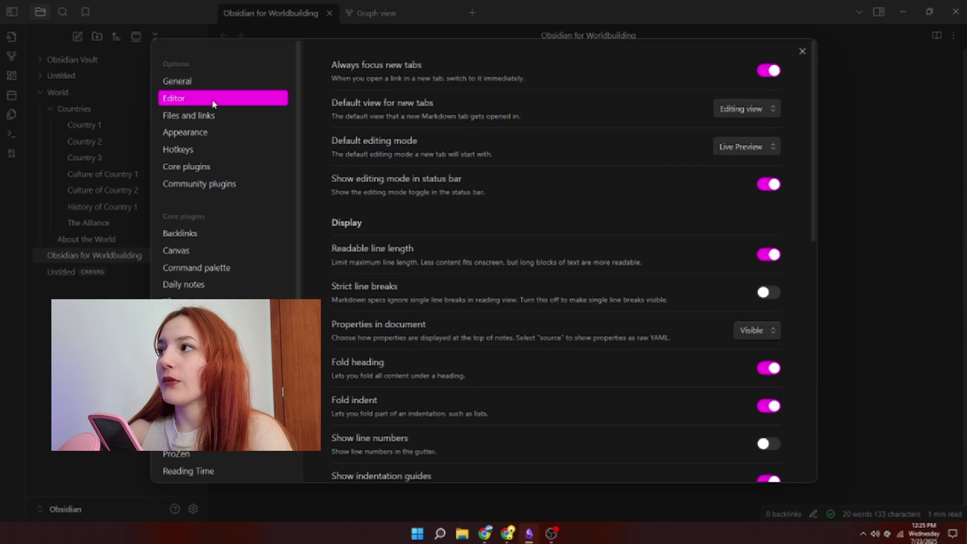
{"action": "left_click", "coordinate": [239, 117]}
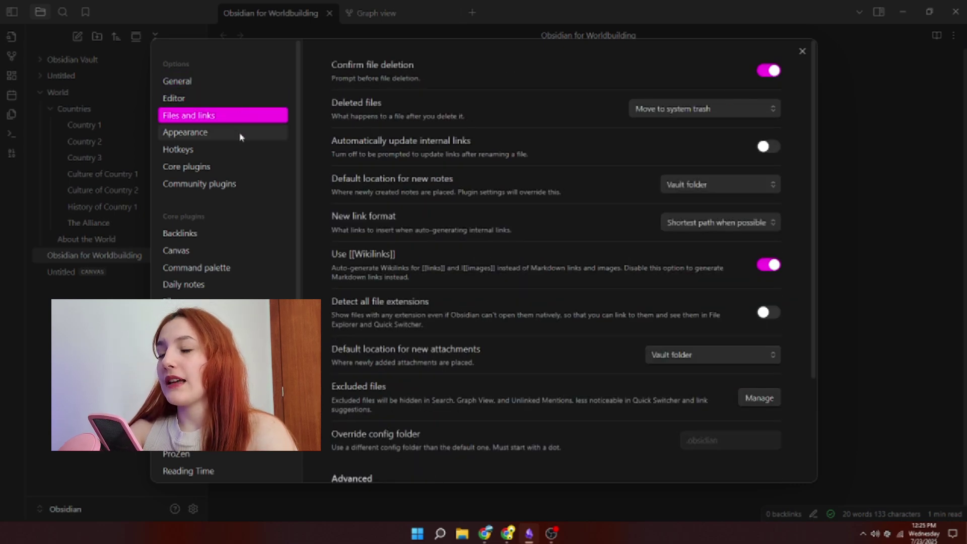
{"action": "left_click", "coordinate": [240, 137]}
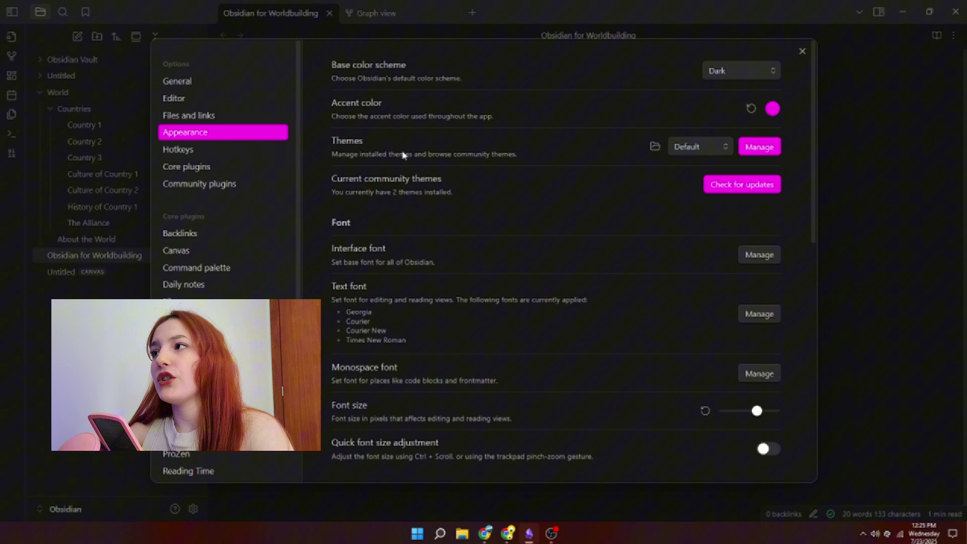
{"action": "left_click", "coordinate": [200, 151]}
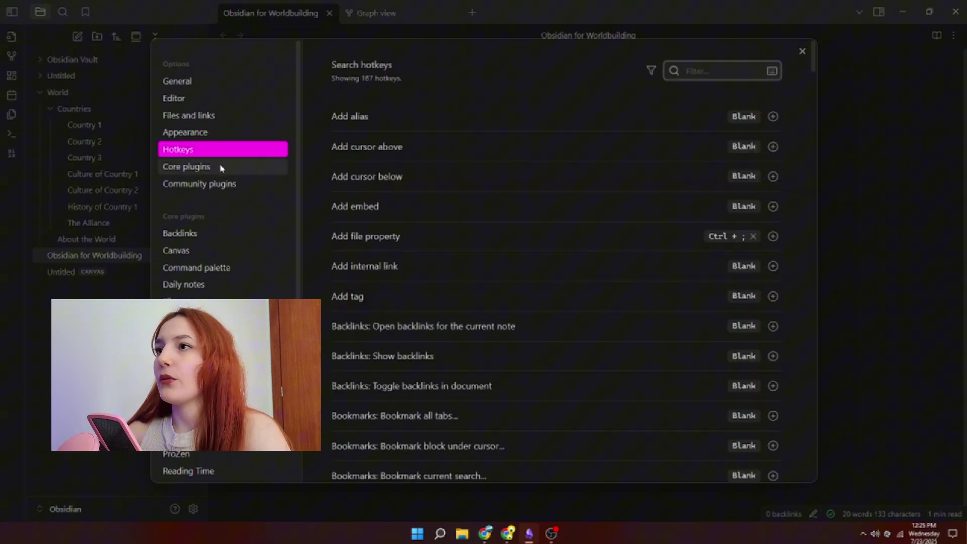
{"action": "scroll", "coordinate": [670, 245], "scroll_direction": "down", "scroll_amount": 1}
{"action": "scroll", "coordinate": [626, 270], "scroll_direction": "up", "scroll_amount": 1}
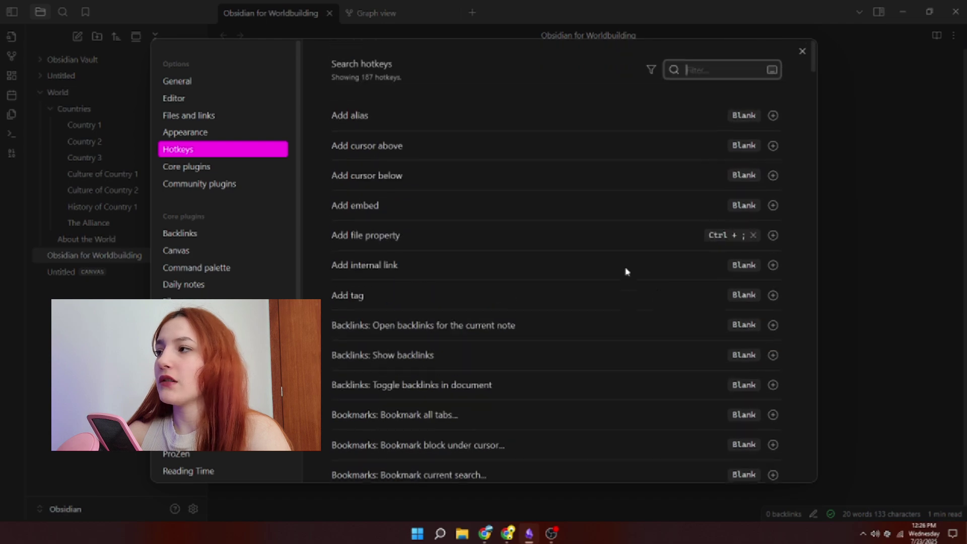
{"action": "left_click", "coordinate": [271, 171]}
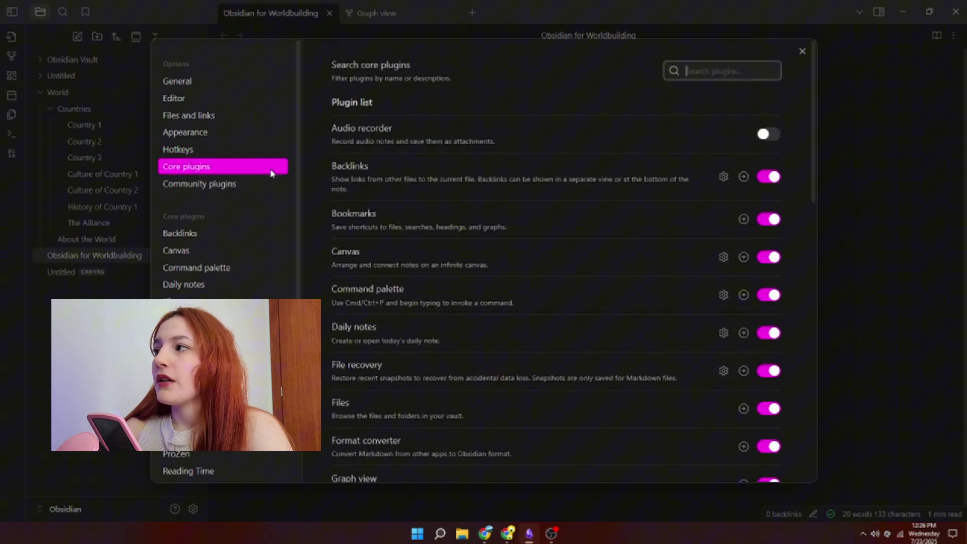
{"action": "scroll", "coordinate": [645, 300], "scroll_direction": "down", "scroll_amount": 10}
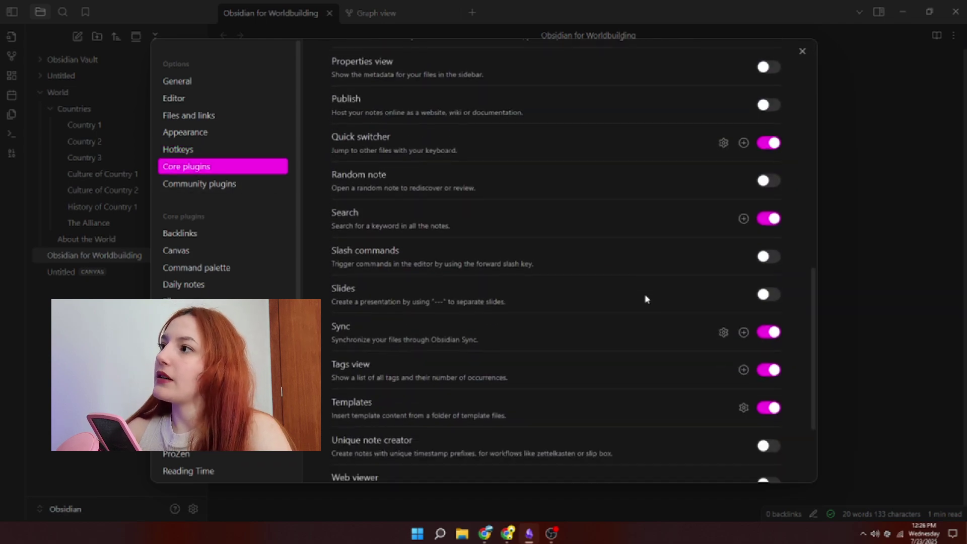
{"action": "scroll", "coordinate": [734, 309], "scroll_direction": "up", "scroll_amount": 10}
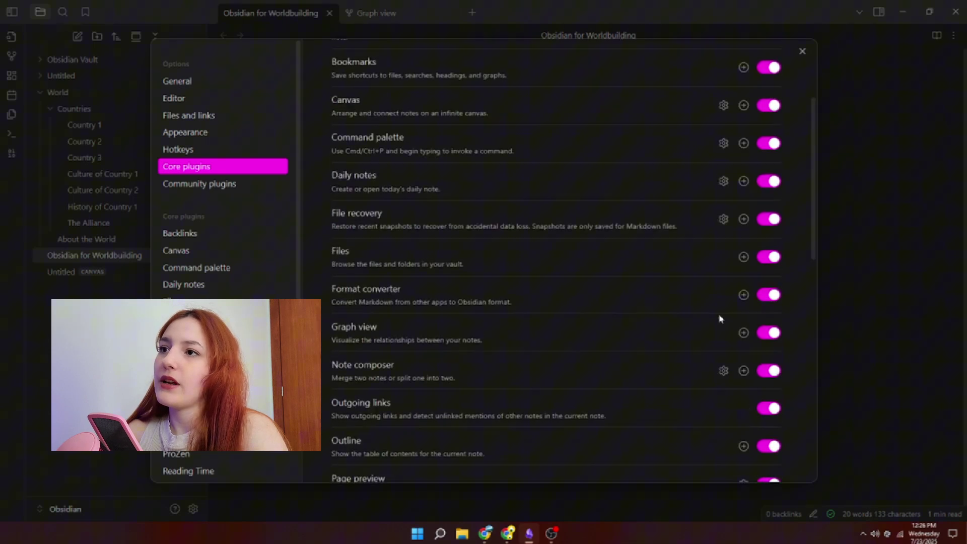
{"action": "left_click", "coordinate": [223, 188]}
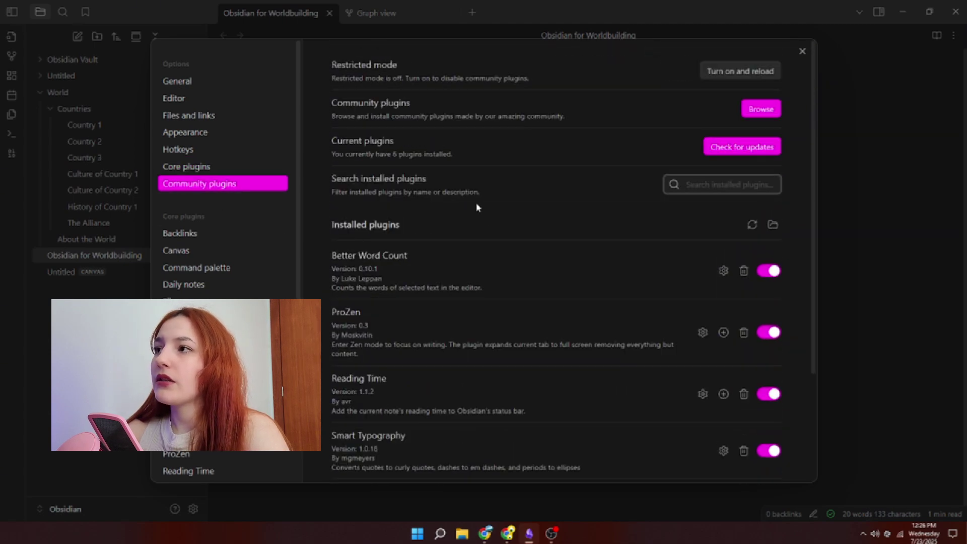
{"action": "scroll", "coordinate": [524, 299], "scroll_direction": "down", "scroll_amount": 3}
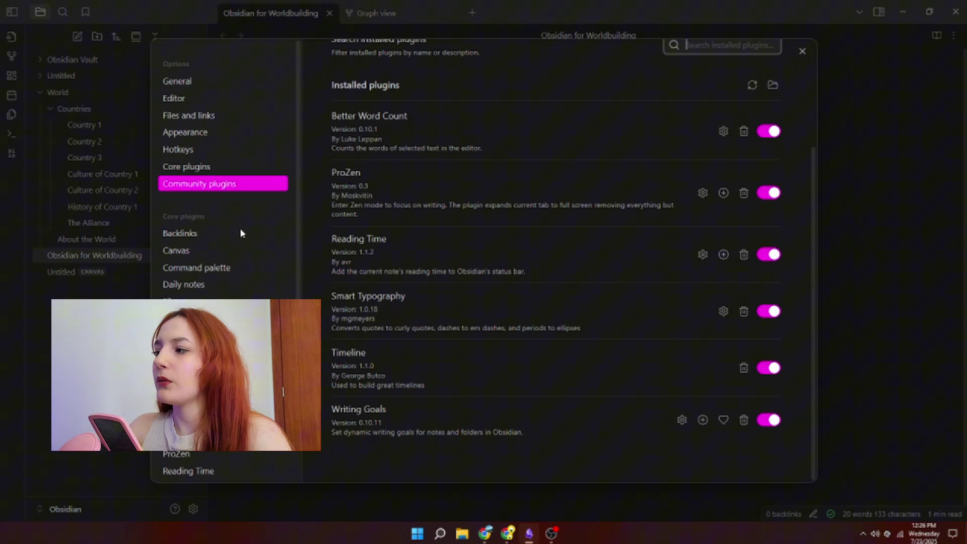
{"action": "scroll", "coordinate": [225, 190], "scroll_direction": "down", "scroll_amount": 2}
{"action": "left_click", "coordinate": [225, 205]}
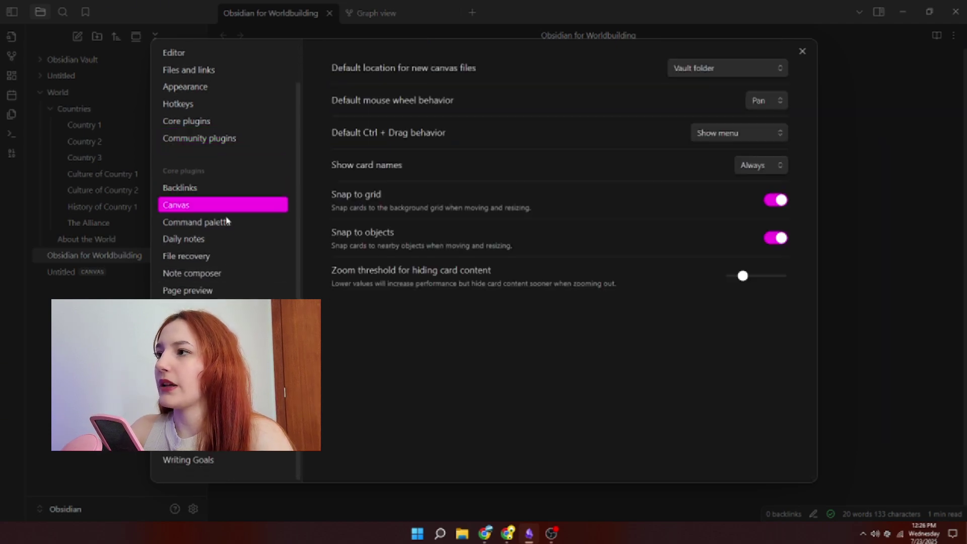
{"action": "left_click", "coordinate": [225, 239]}
{"action": "scroll", "coordinate": [225, 239], "scroll_direction": "up", "scroll_amount": 1}
{"action": "left_click", "coordinate": [225, 301]}
{"action": "left_click", "coordinate": [225, 353]}
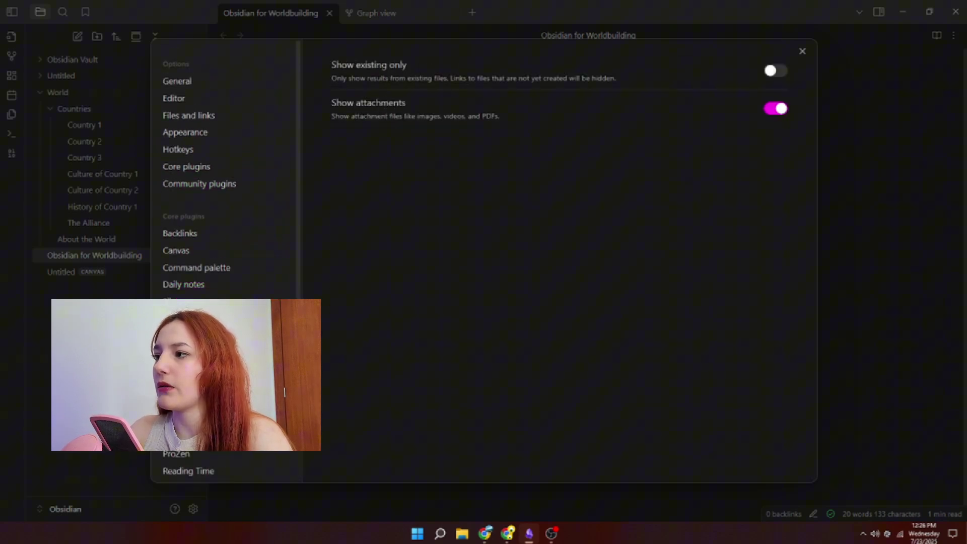
{"action": "left_click", "coordinate": [226, 370]}
{"action": "key", "text": "Escape"}
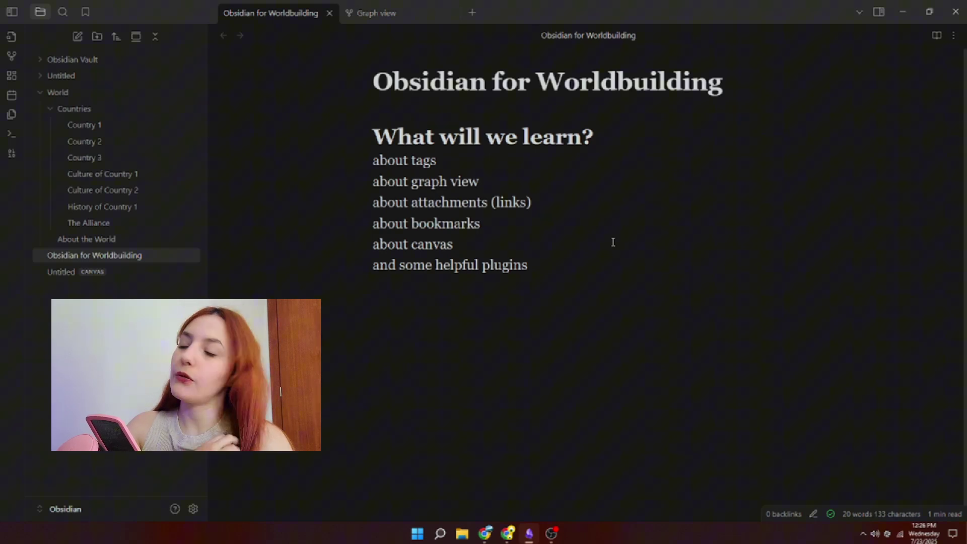
{"action": "left_click", "coordinate": [174, 509]}
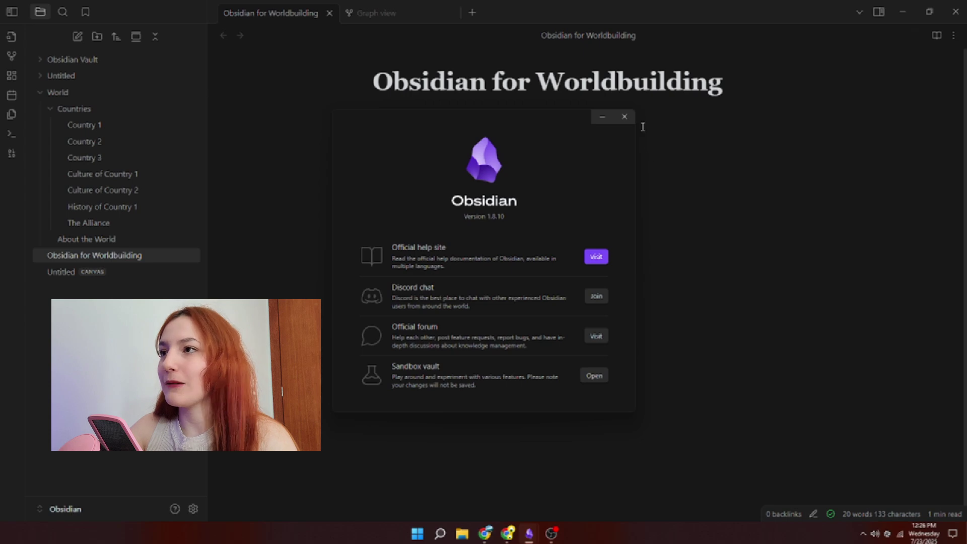
{"action": "left_click", "coordinate": [625, 117]}
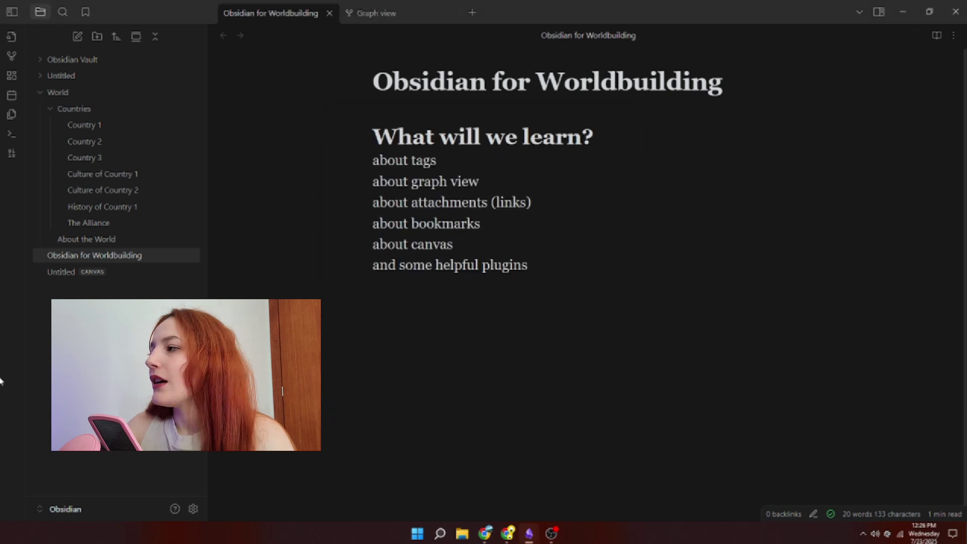
Open the Format converter and toggle the Roam Research tag fixer on, then off again
{"action": "left_click", "coordinate": [12, 154]}
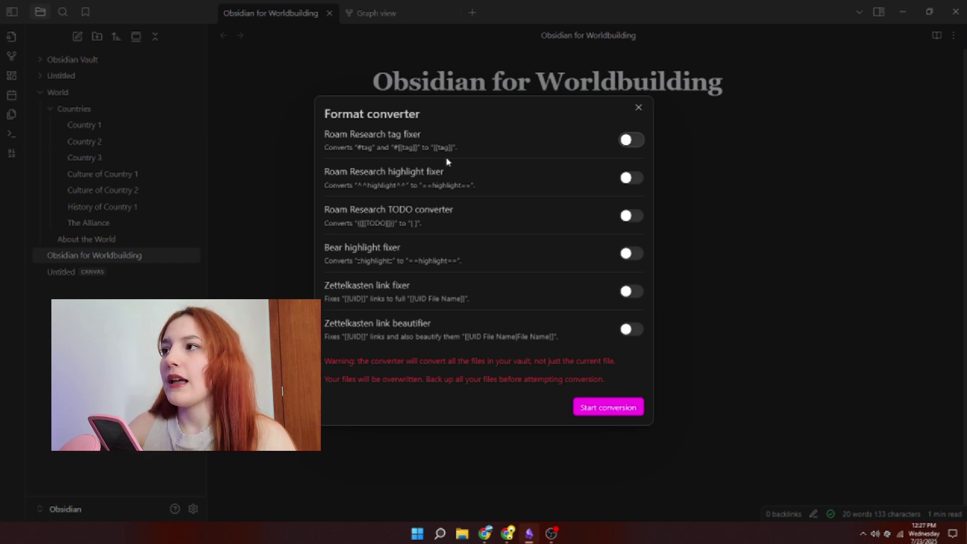
{"action": "left_click", "coordinate": [628, 140]}
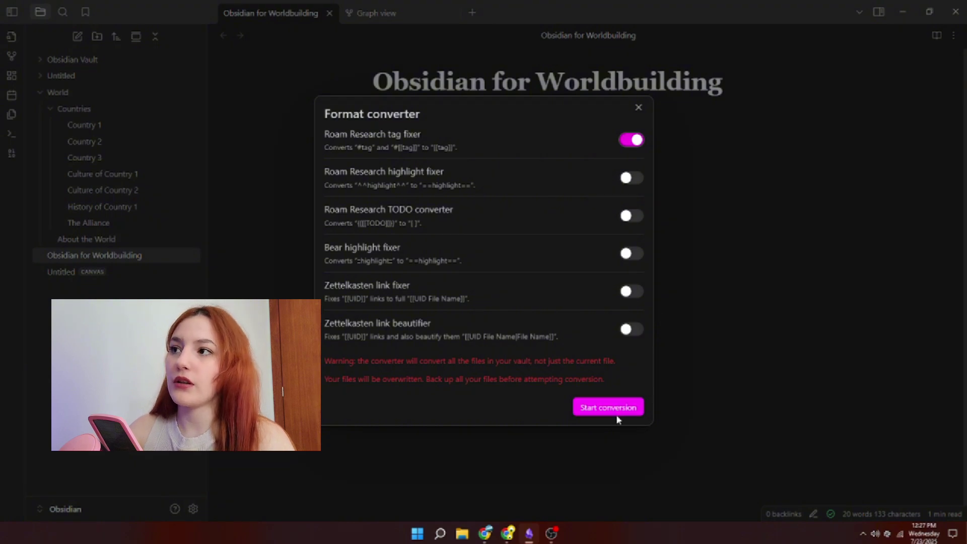
{"action": "left_click", "coordinate": [638, 144]}
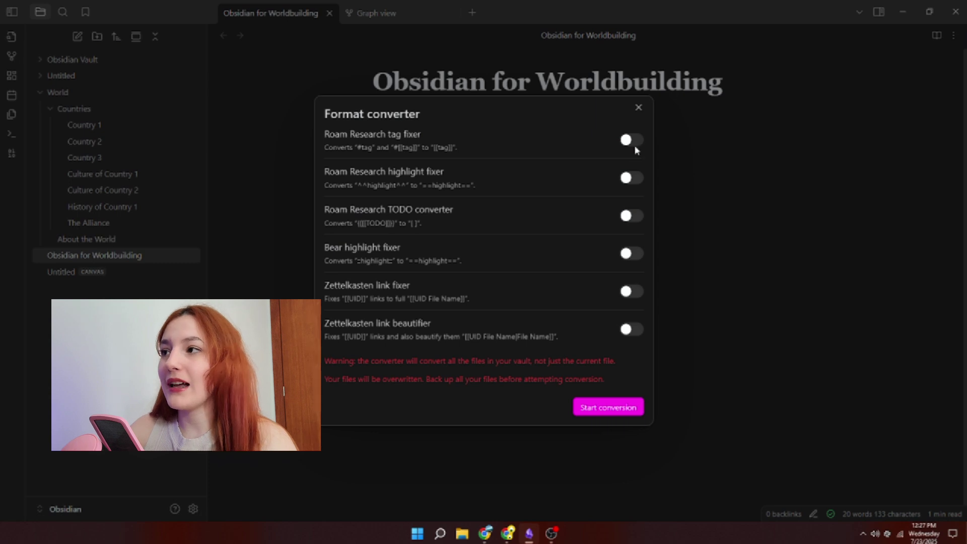
Close the Format converter, then search the command palette for 'quick' and dismiss it
{"action": "left_click", "coordinate": [639, 107]}
{"action": "left_click", "coordinate": [11, 133]}
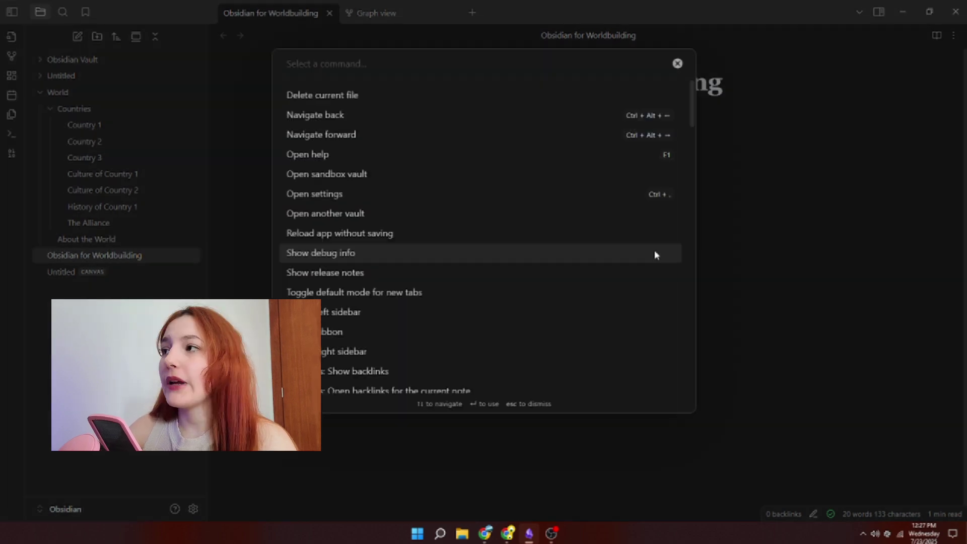
{"action": "scroll", "coordinate": [652, 252], "scroll_direction": "down", "scroll_amount": 15}
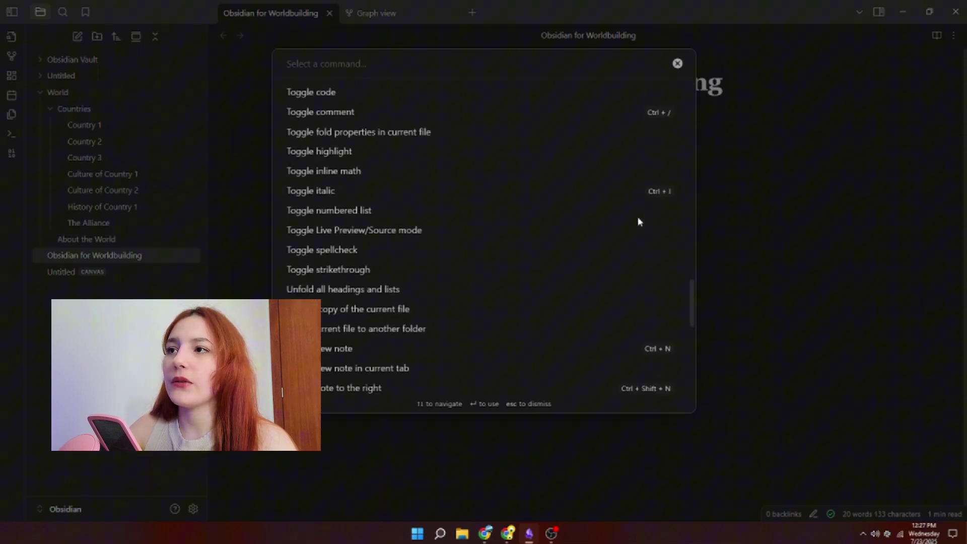
{"action": "scroll", "coordinate": [638, 222], "scroll_direction": "up", "scroll_amount": 10}
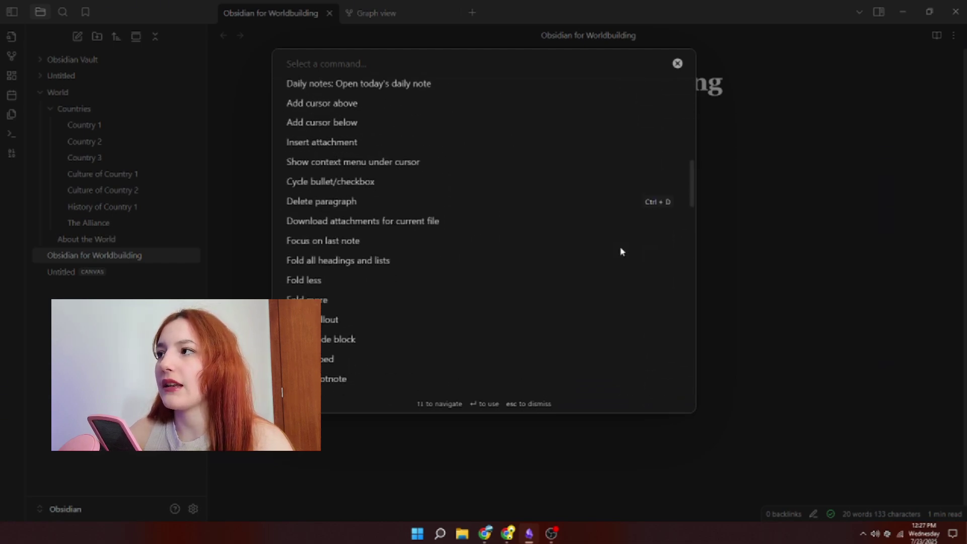
{"action": "scroll", "coordinate": [622, 251], "scroll_direction": "up", "scroll_amount": 8}
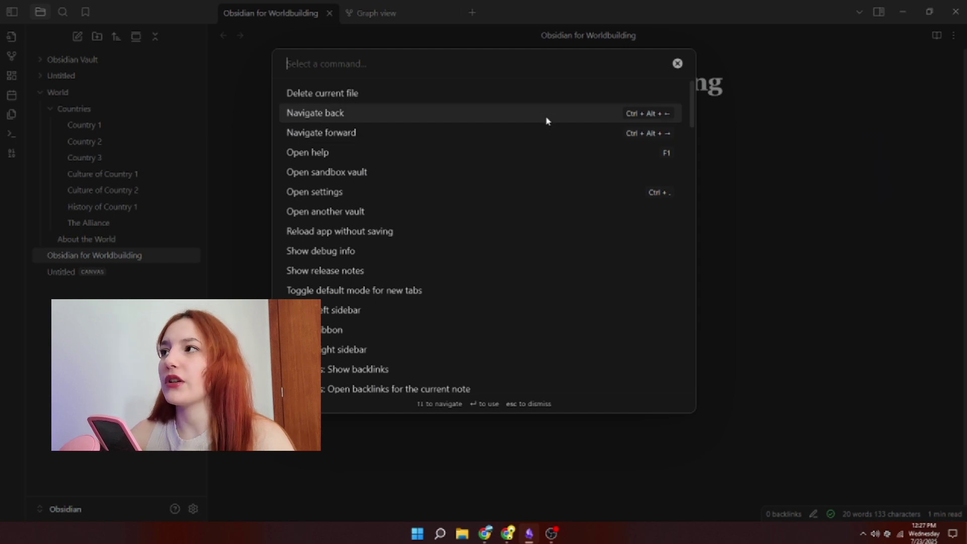
{"action": "type", "text": "quick"}
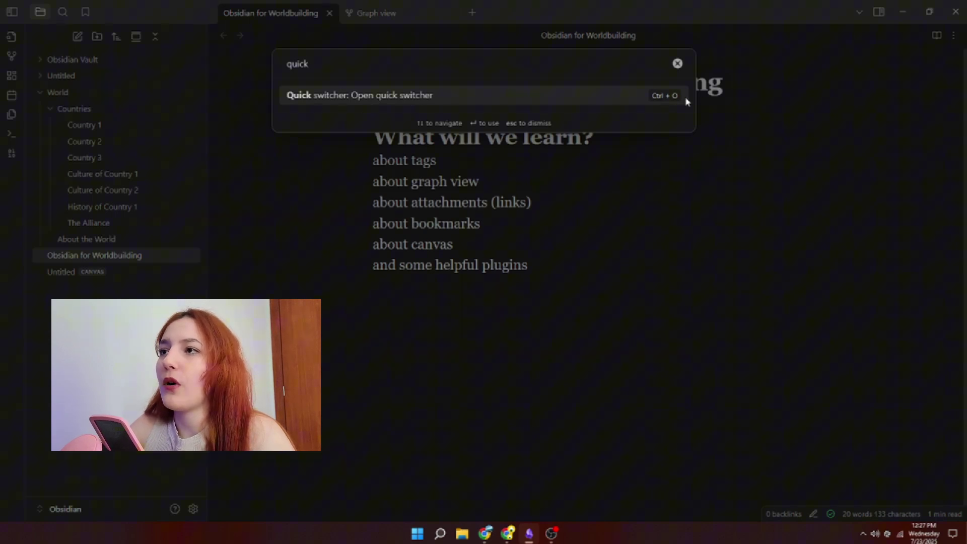
{"action": "left_click", "coordinate": [678, 63]}
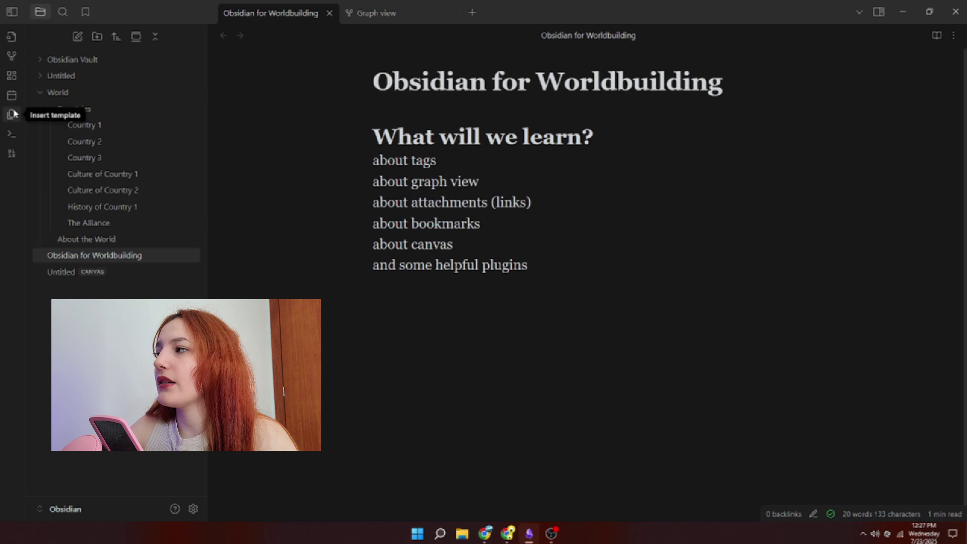
{"action": "left_click", "coordinate": [13, 114]}
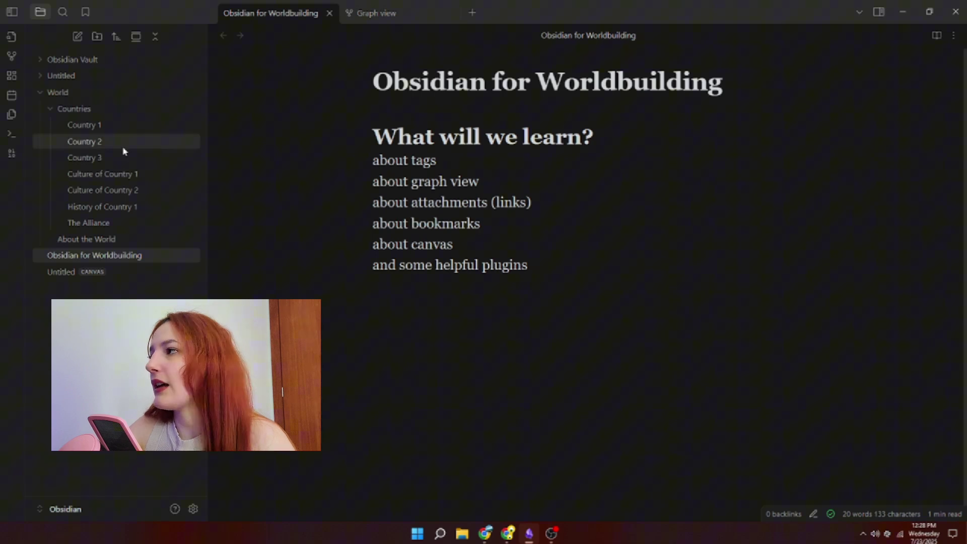
{"action": "left_click", "coordinate": [13, 96]}
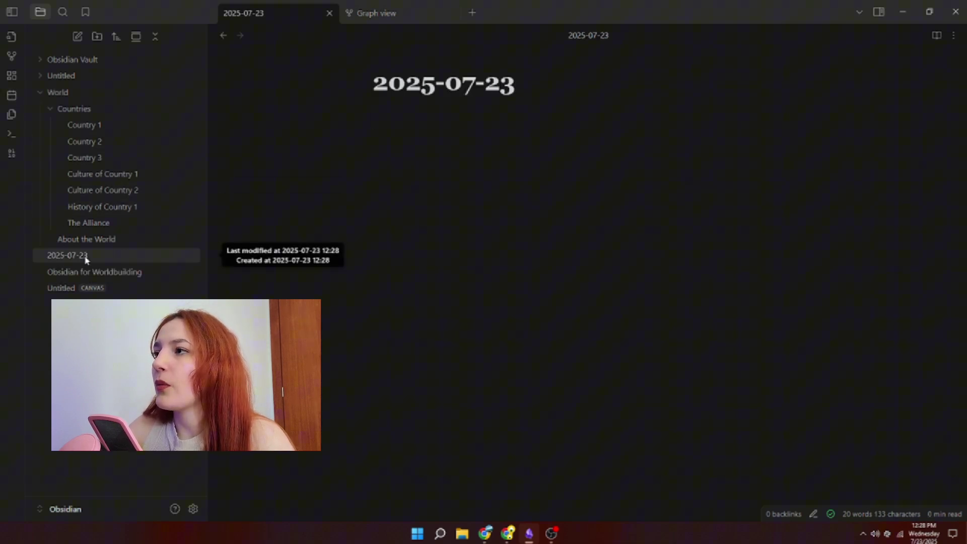
{"action": "left_click", "coordinate": [133, 255]}
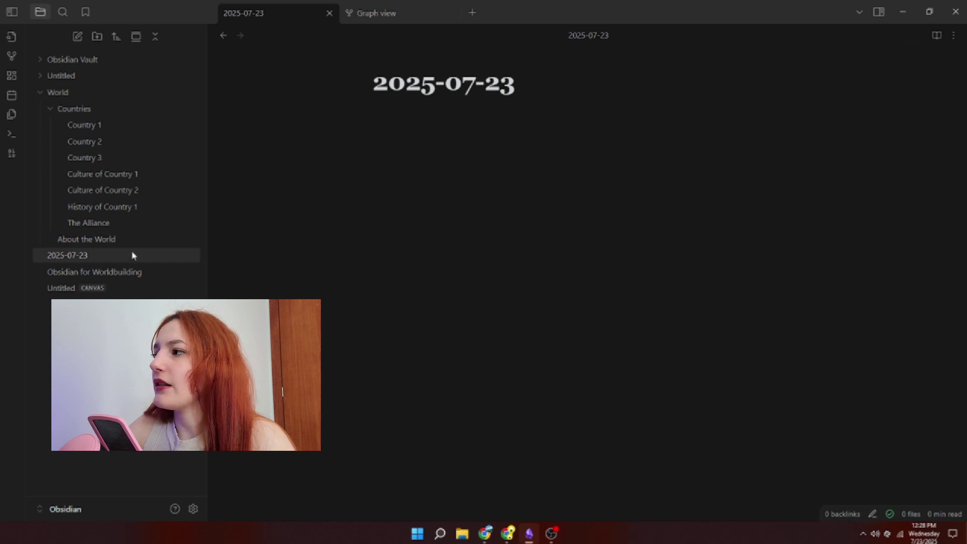
{"action": "right_click", "coordinate": [133, 255]}
{"action": "left_click", "coordinate": [152, 267]}
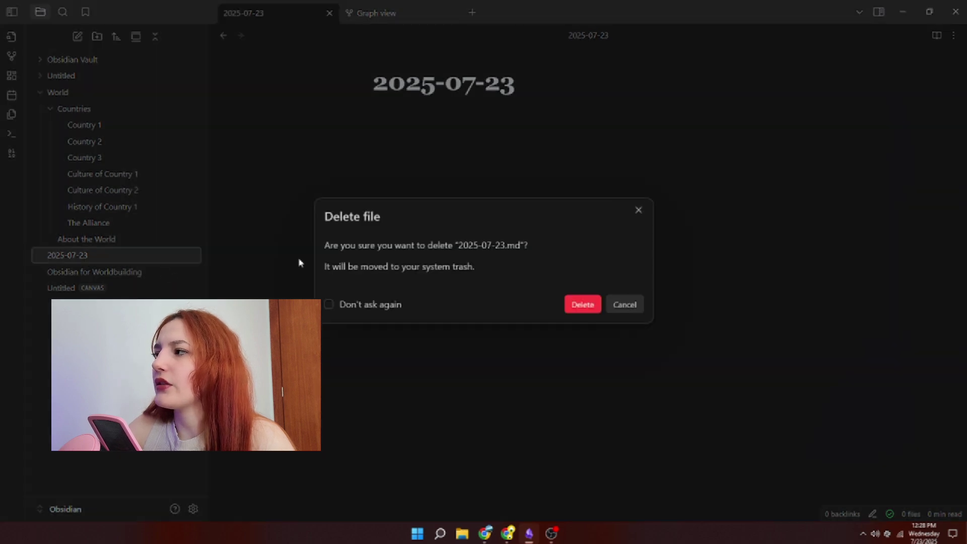
{"action": "left_click", "coordinate": [595, 311]}
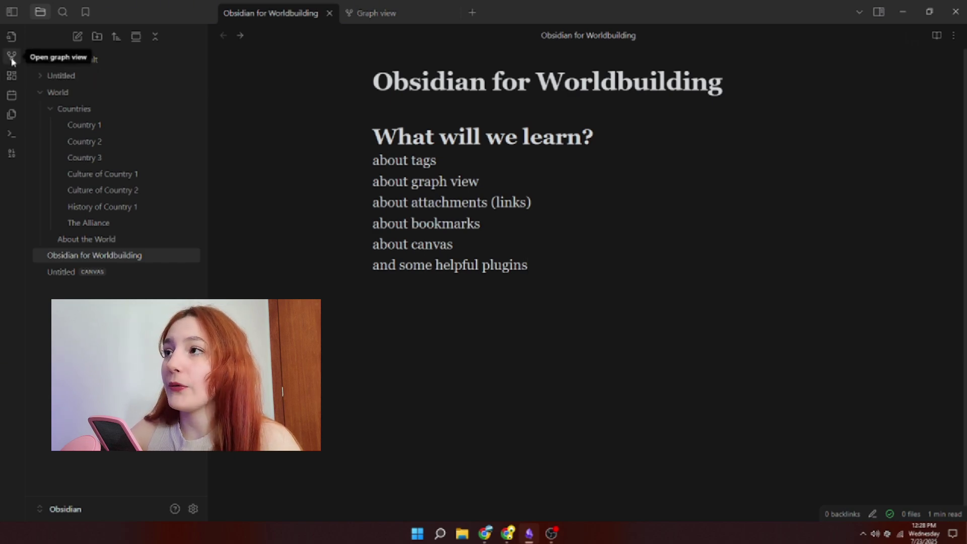
Dismiss the quick switcher, collapse and re-expand all file-tree folders, then show the open-tabs list
{"action": "left_click", "coordinate": [10, 36]}
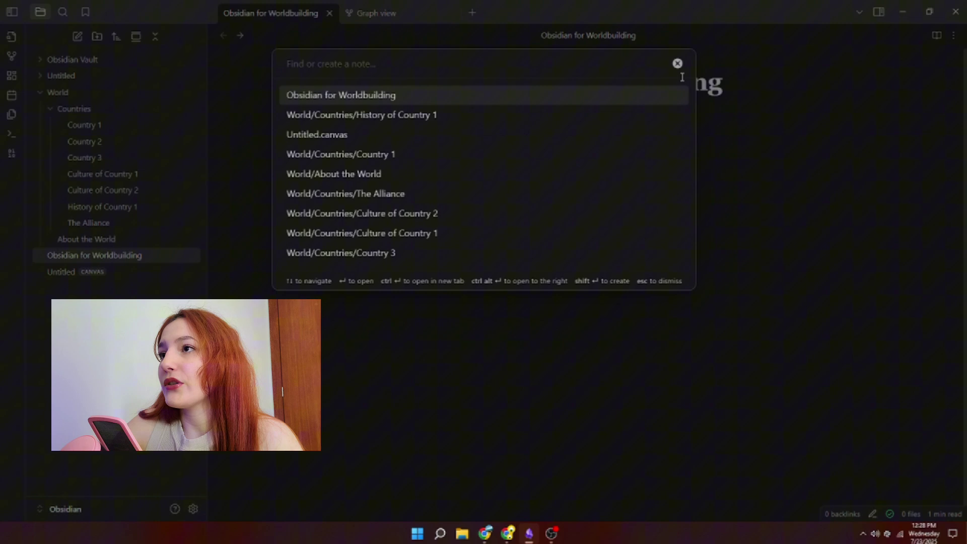
{"action": "left_click", "coordinate": [677, 64]}
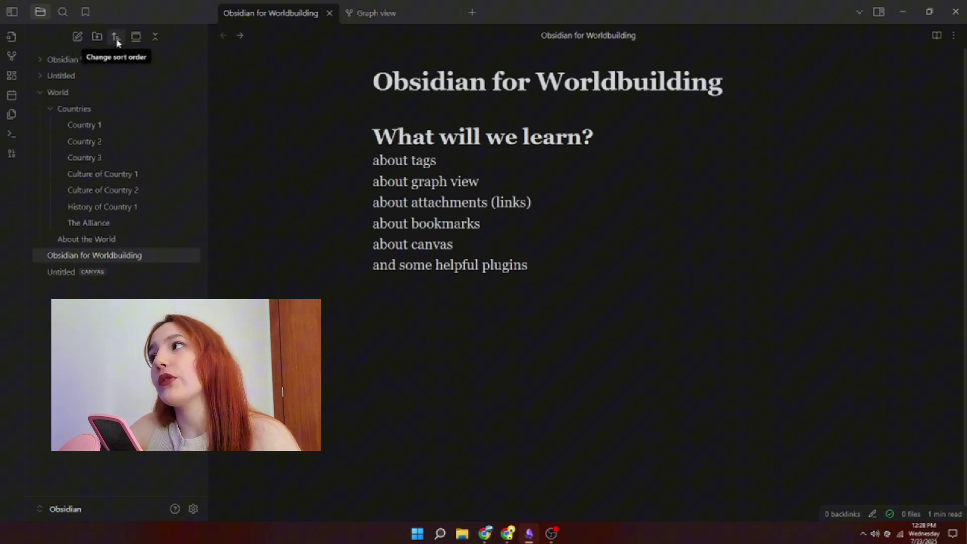
{"action": "left_click", "coordinate": [157, 38]}
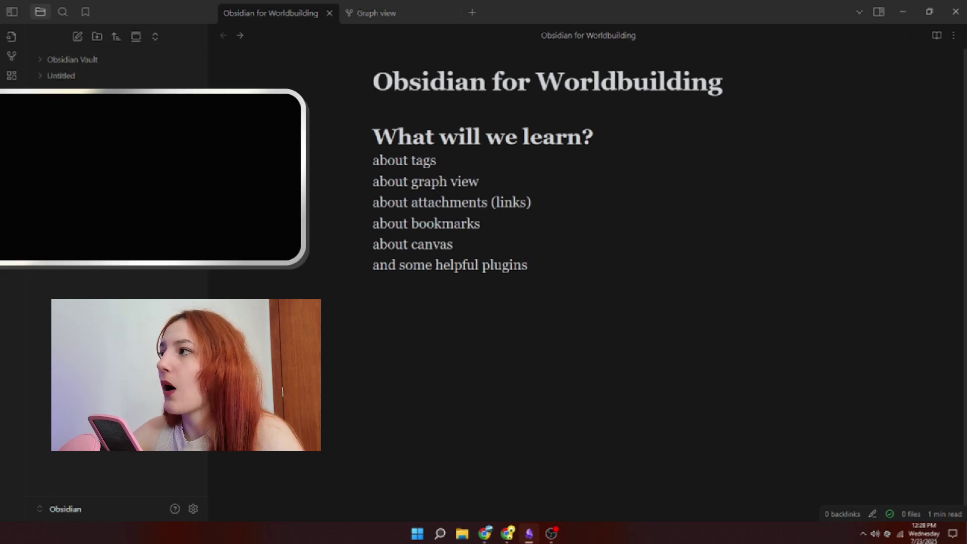
{"action": "left_click", "coordinate": [155, 36]}
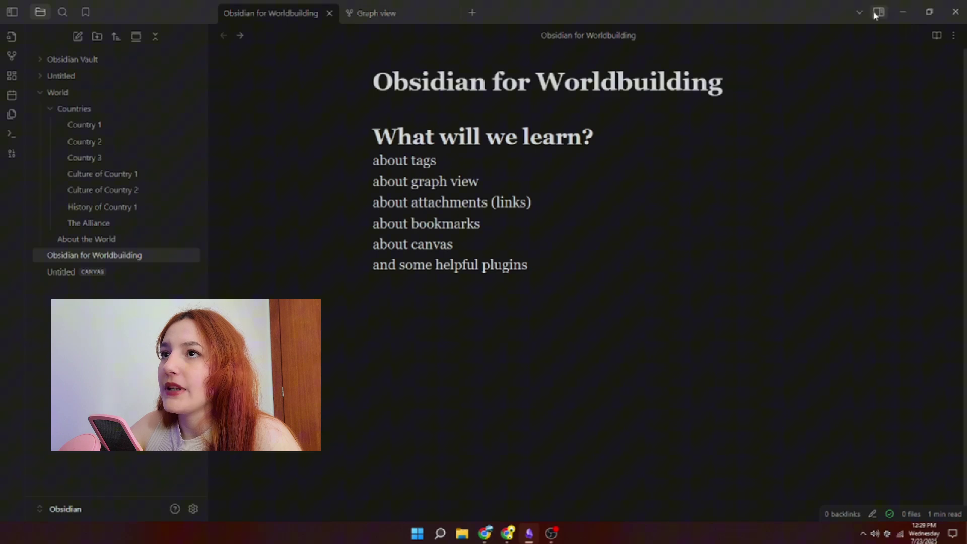
{"action": "left_click", "coordinate": [860, 12]}
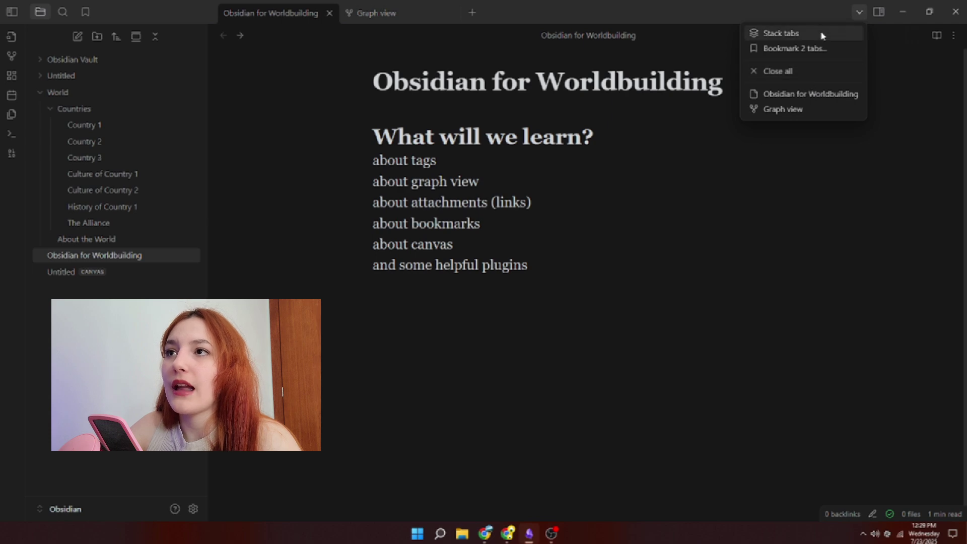
Open the right sidebar, move Graph view into it, then move it back to the main tabs
{"action": "left_click", "coordinate": [859, 12]}
{"action": "left_click", "coordinate": [879, 12]}
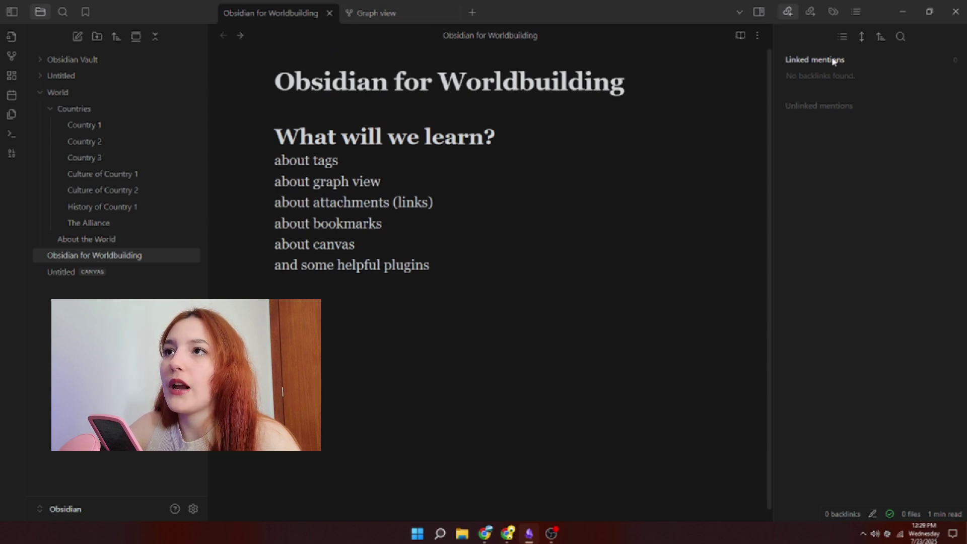
{"action": "left_click_drag", "start_coordinate": [378, 12], "coordinate": [862, 86]}
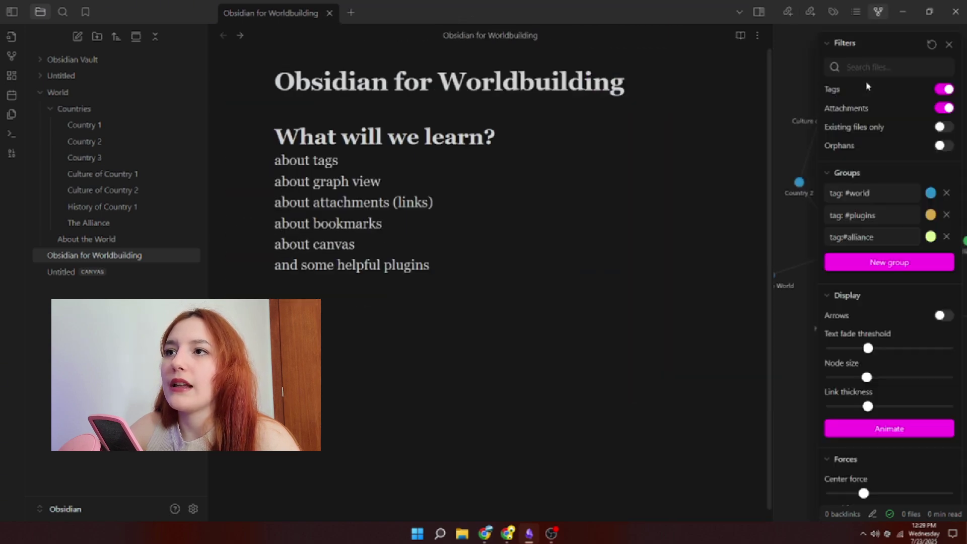
{"action": "left_click", "coordinate": [949, 44]}
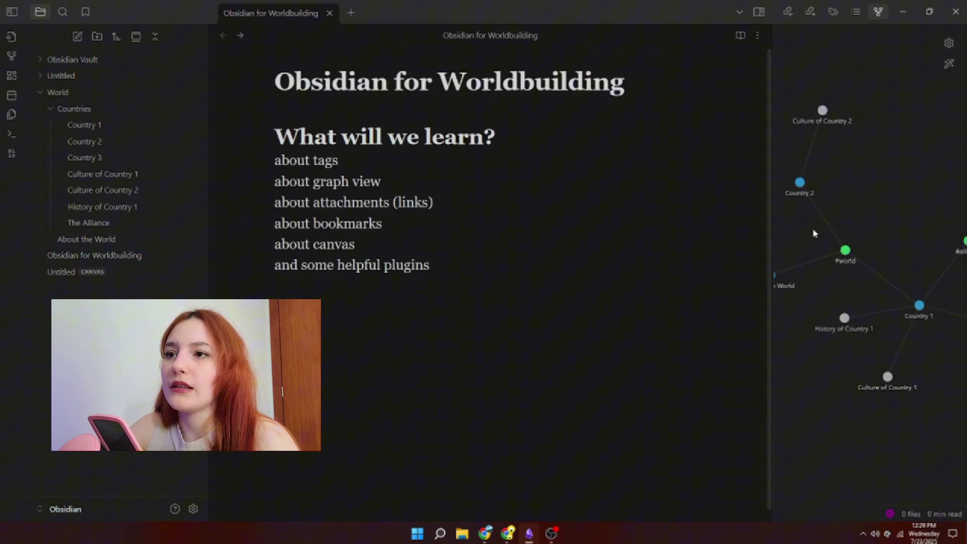
{"action": "left_click_drag", "start_coordinate": [878, 12], "coordinate": [493, 223]}
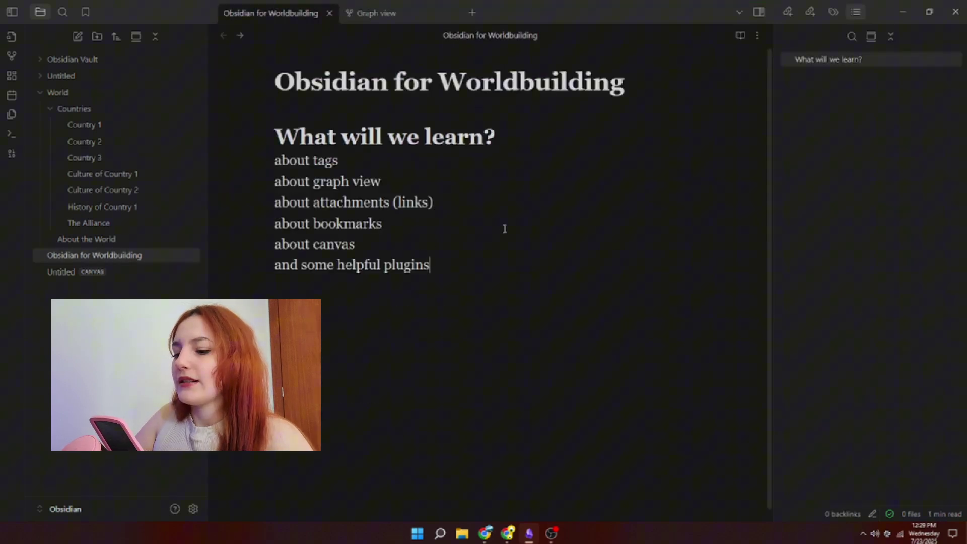
Add a #world tag below the list, check its search results, then return to the note
{"action": "type", "text": "#world"}
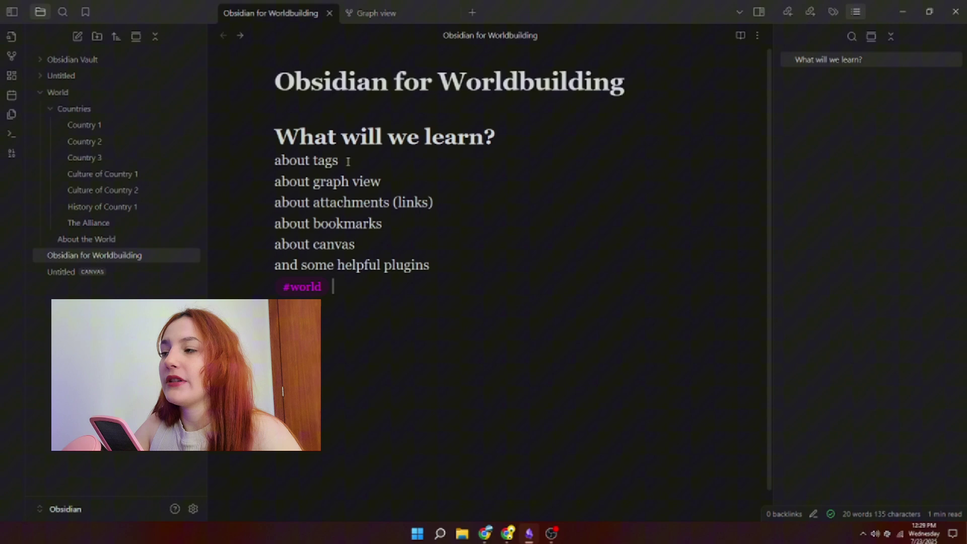
{"action": "left_click", "coordinate": [308, 288]}
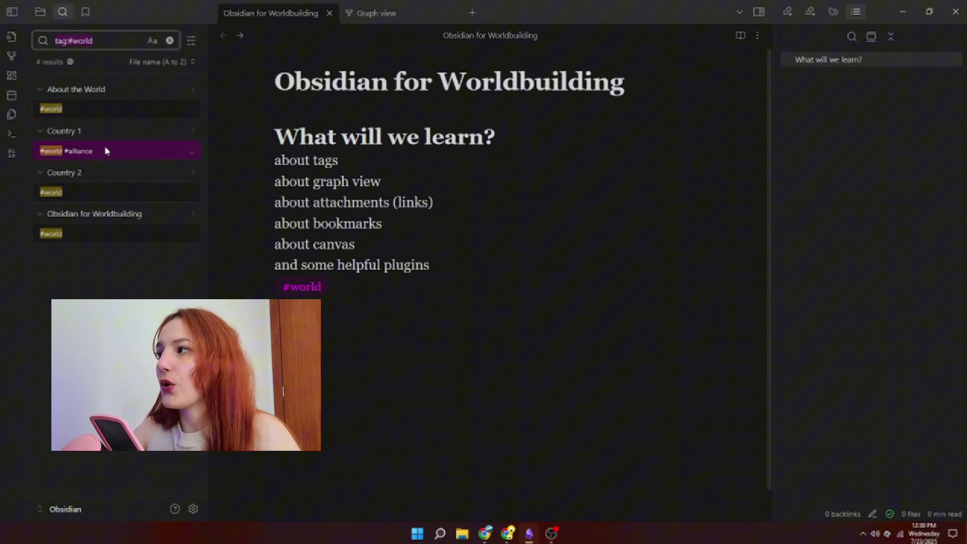
{"action": "left_click", "coordinate": [170, 40]}
{"action": "left_click", "coordinate": [39, 19]}
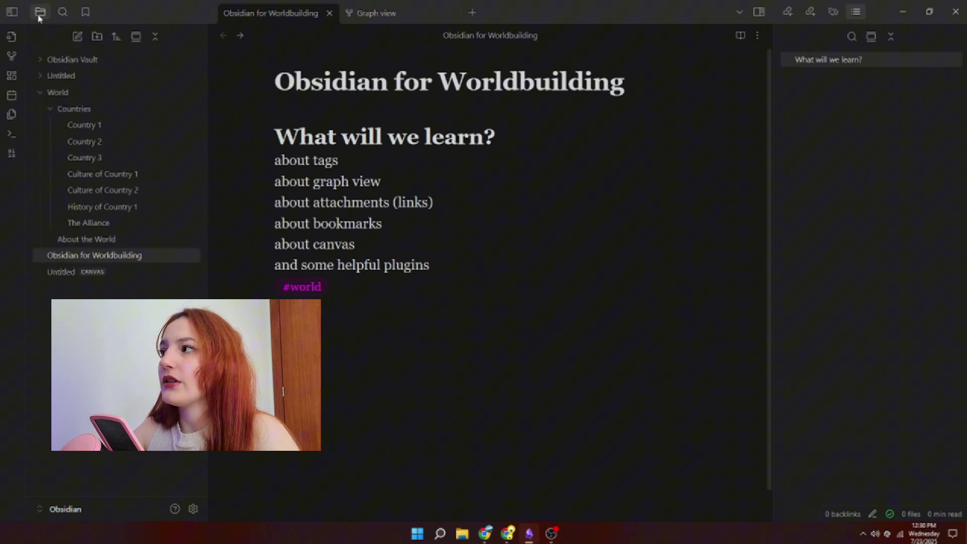
{"action": "left_click", "coordinate": [372, 297]}
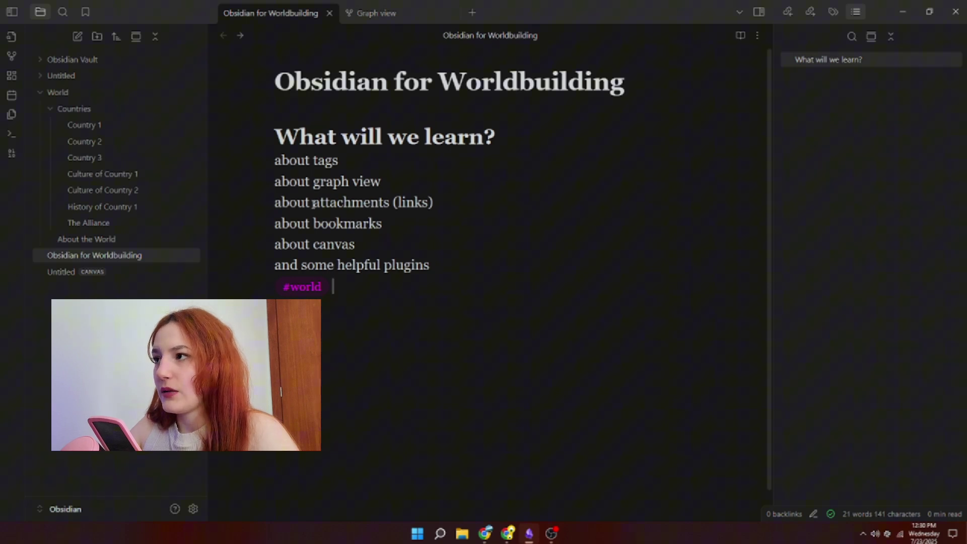
{"action": "left_click_drag", "start_coordinate": [313, 204], "coordinate": [394, 202]}
{"action": "left_click", "coordinate": [353, 286]}
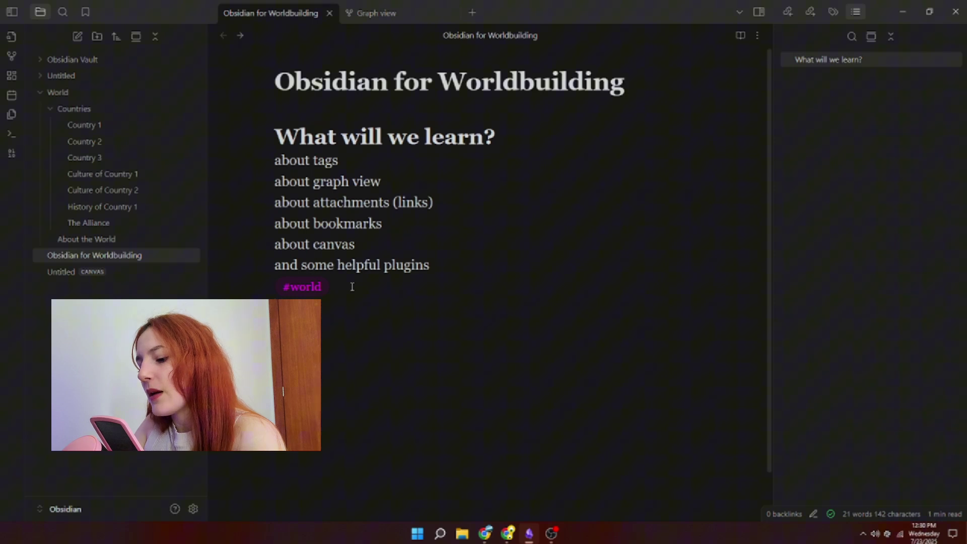
Link History of Country 1 below #world, follow the link, then reopen the Worldbuilding note
{"action": "type", "text": "[["}
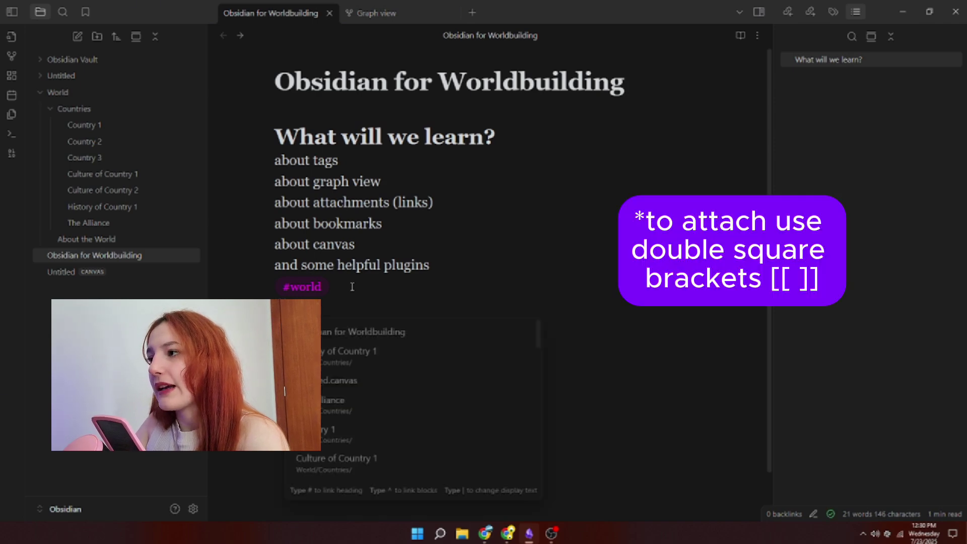
{"action": "left_click", "coordinate": [357, 356]}
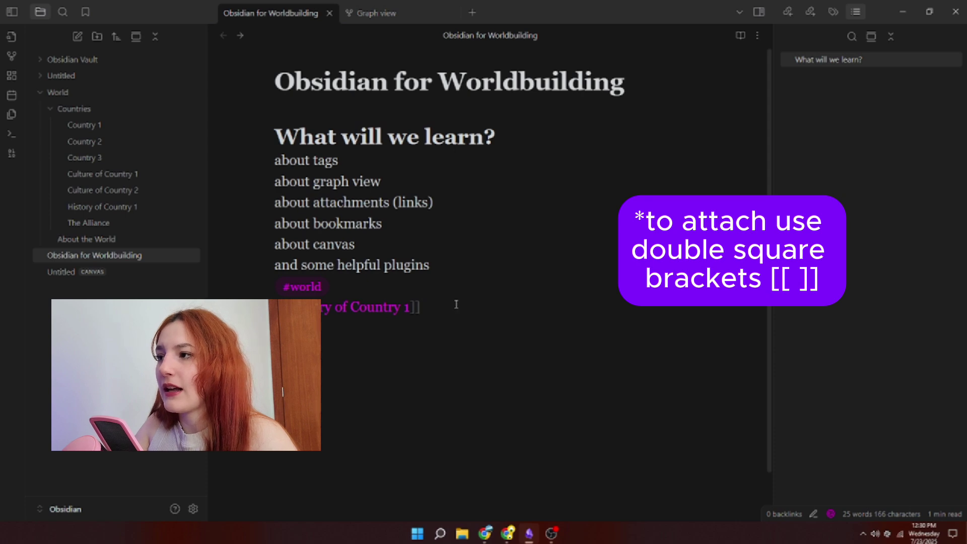
{"action": "left_click", "coordinate": [404, 286]}
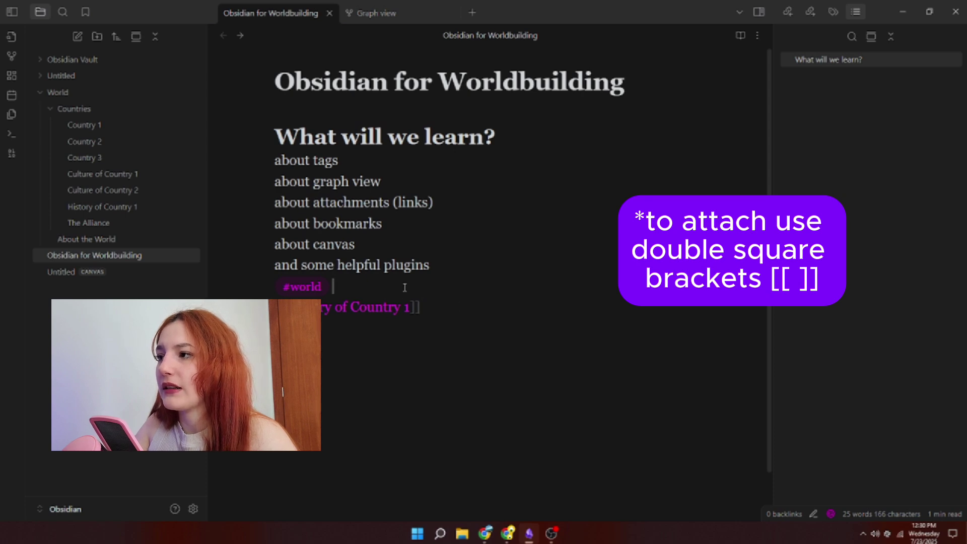
{"action": "left_click", "coordinate": [355, 309]}
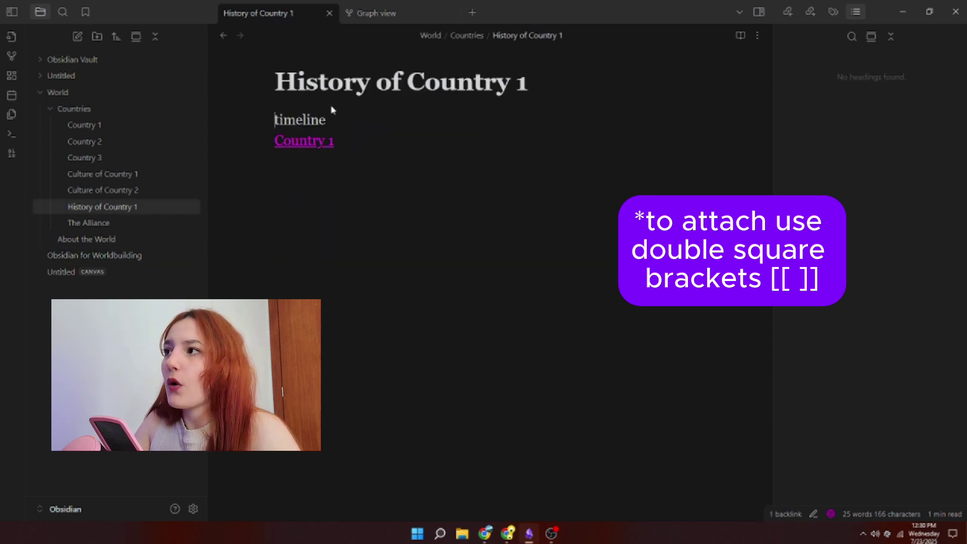
{"action": "left_click", "coordinate": [143, 255]}
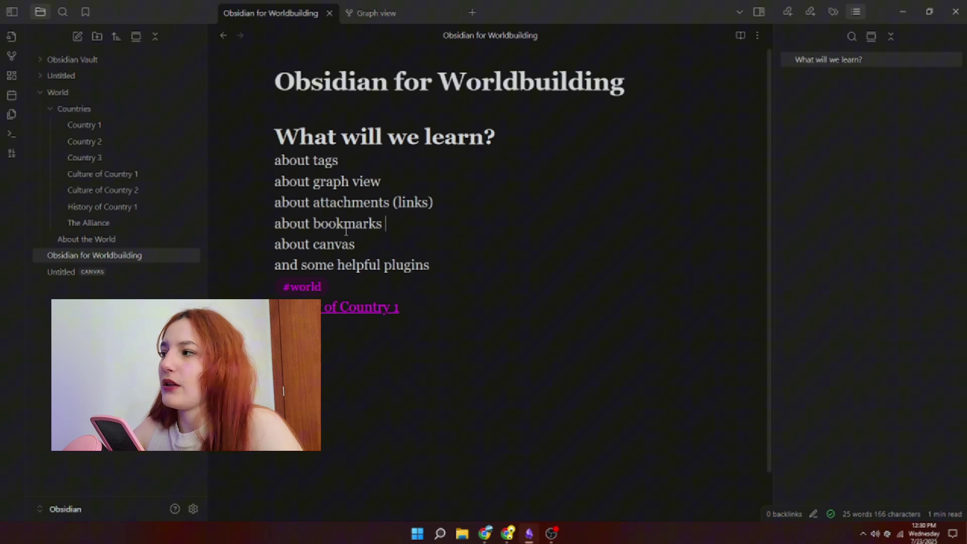
Bookmark the Obsidian for Worldbuilding note with the title 'Obsidian'
{"action": "left_click", "coordinate": [130, 258]}
{"action": "right_click", "coordinate": [130, 258]}
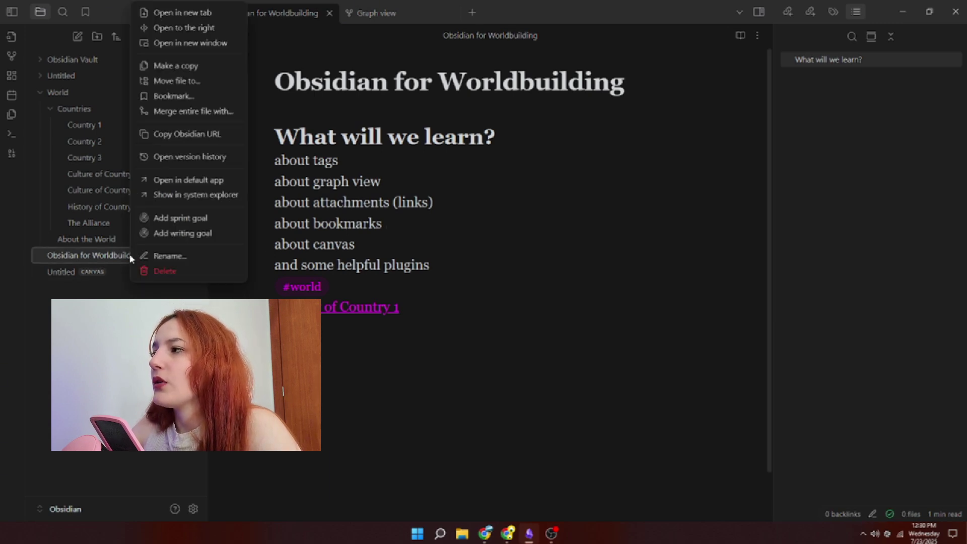
{"action": "left_click", "coordinate": [149, 264]}
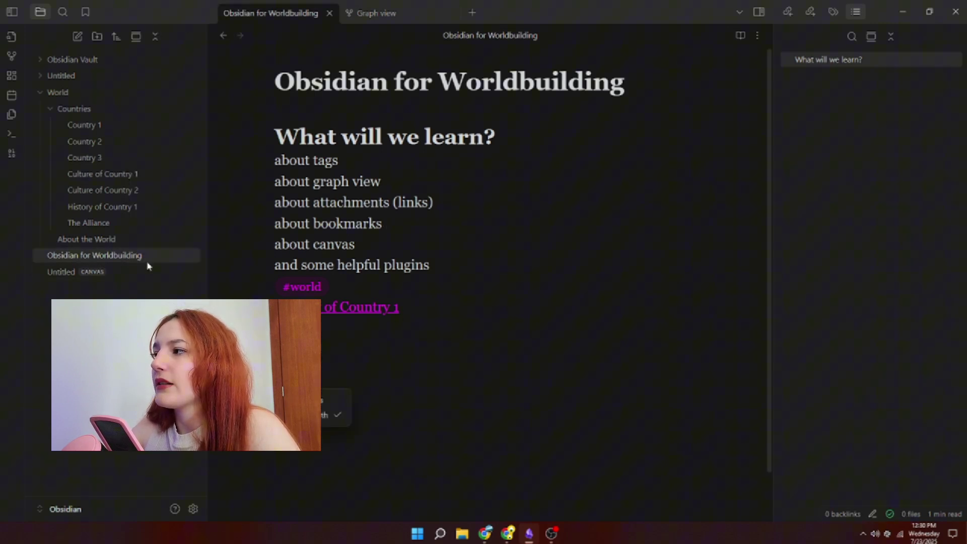
{"action": "right_click", "coordinate": [149, 253]}
{"action": "left_click", "coordinate": [222, 97]}
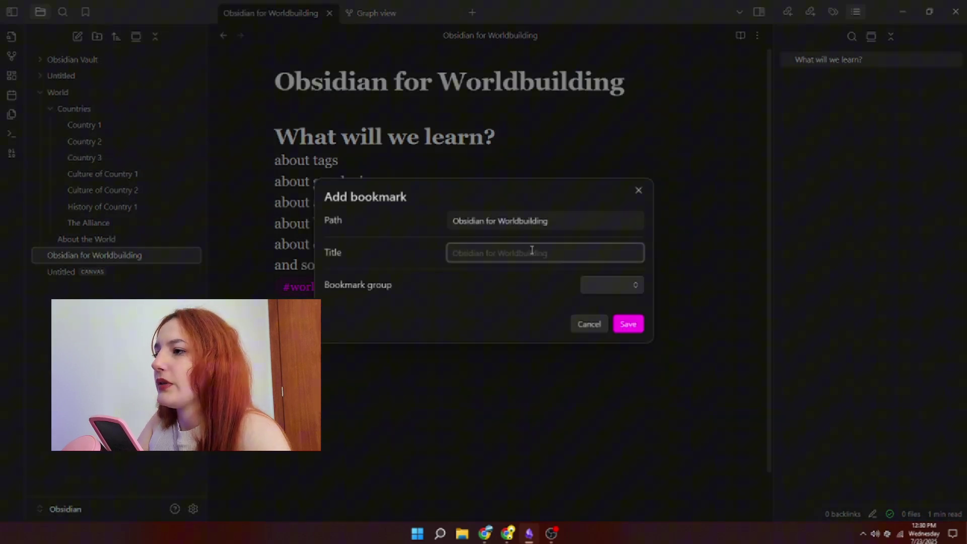
{"action": "type", "text": "P"}
{"action": "key", "text": "BackSpace"}
{"action": "type", "text": "Ob"}
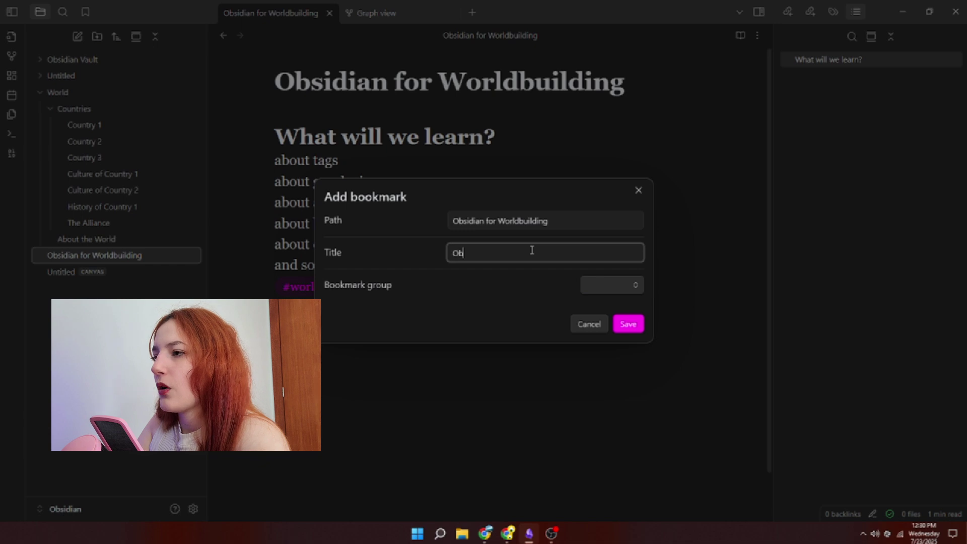
{"action": "type", "text": "sidian"}
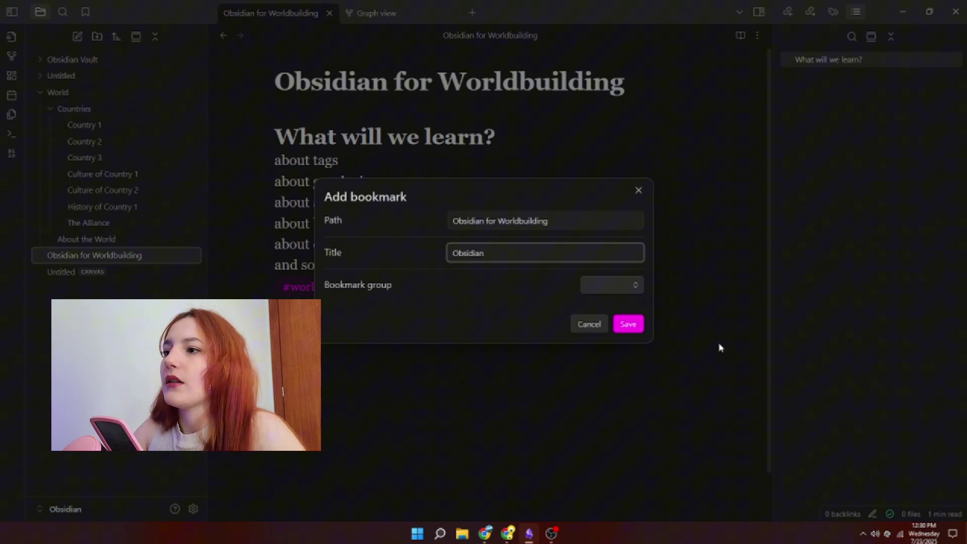
{"action": "left_click", "coordinate": [628, 324]}
Check the new bookmark in the Bookmarks list, expand and collapse its groups, then return to Files
{"action": "left_click", "coordinate": [86, 11]}
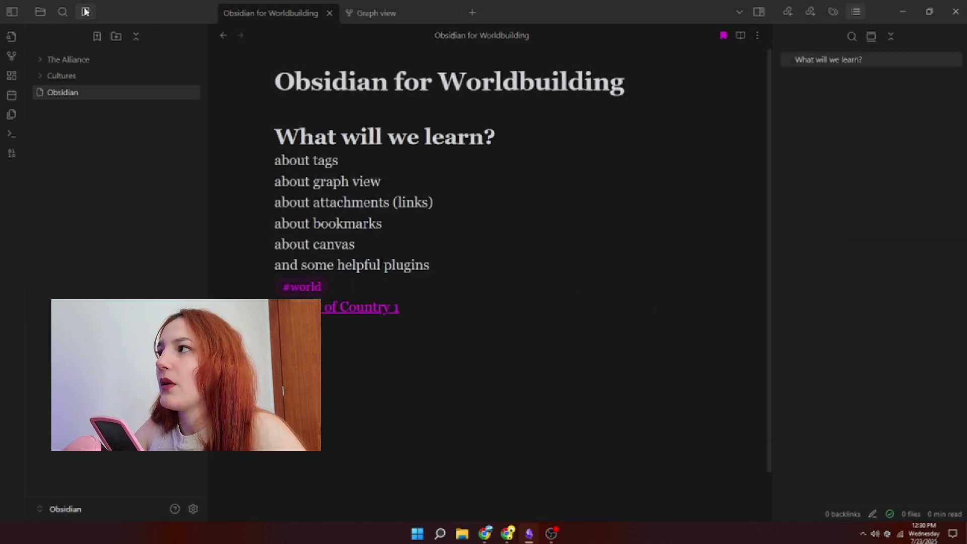
{"action": "left_click", "coordinate": [66, 94]}
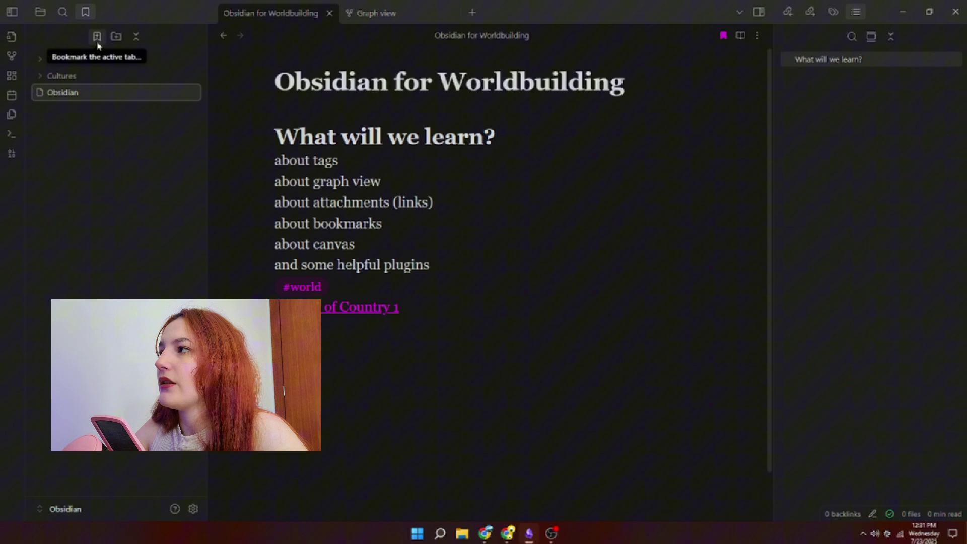
{"action": "left_click", "coordinate": [136, 36]}
{"action": "left_click", "coordinate": [136, 36]}
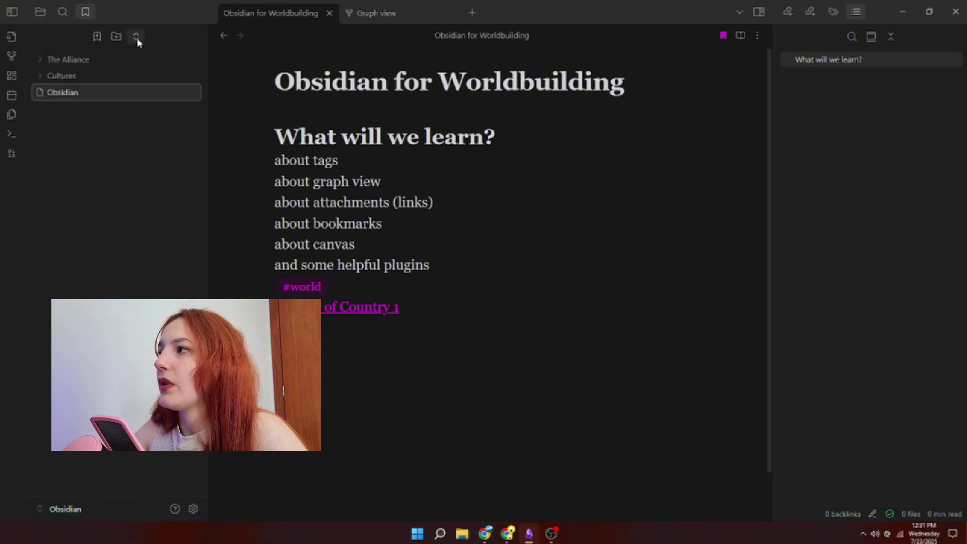
{"action": "left_click", "coordinate": [40, 12]}
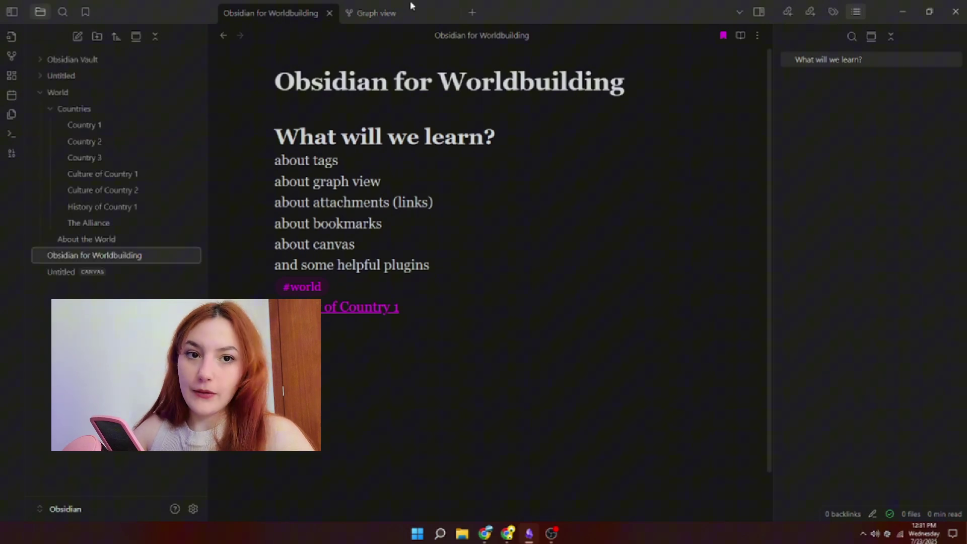
Switch to Graph view, pan the graph, and open its Filters, Groups, Display and Forces settings
{"action": "left_click", "coordinate": [414, 8]}
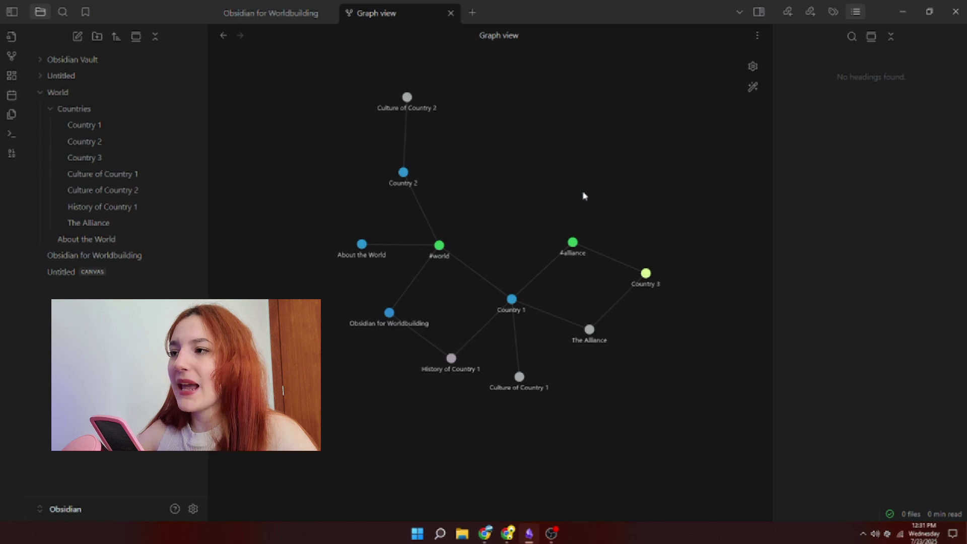
{"action": "left_click_drag", "start_coordinate": [583, 195], "coordinate": [589, 201]}
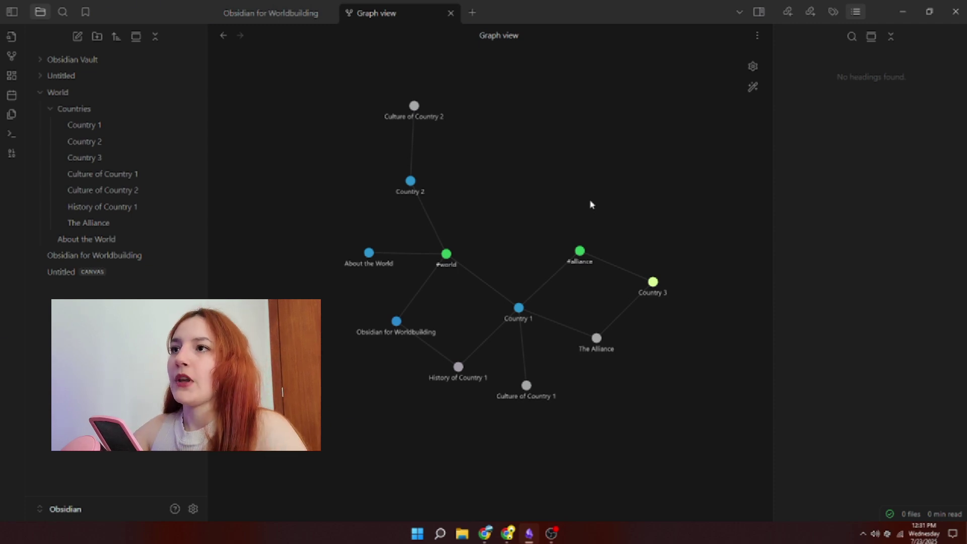
{"action": "left_click", "coordinate": [753, 67]}
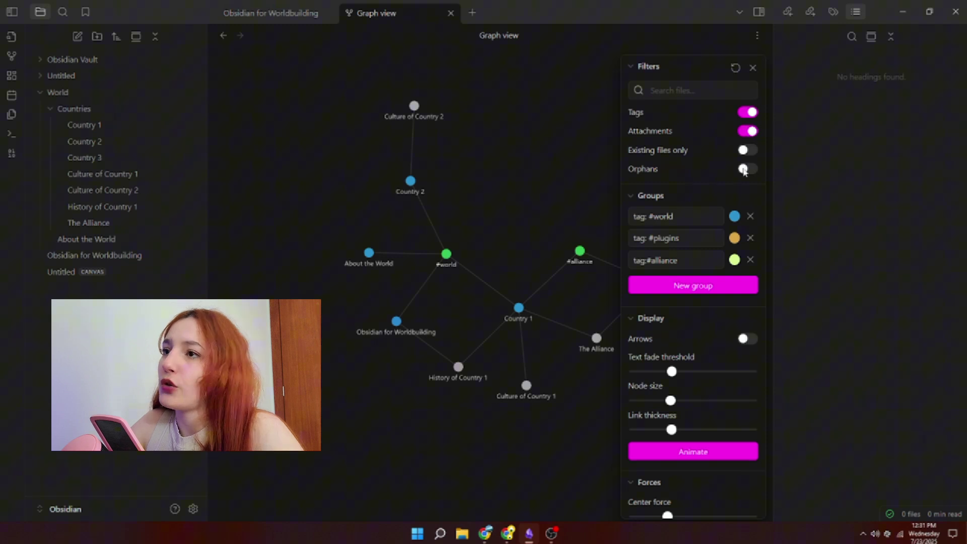
{"action": "mouse_move", "coordinate": [498, 254]}
{"action": "left_mouse_down"}
{"action": "mouse_move", "coordinate": [460, 255]}
{"action": "mouse_move", "coordinate": [483, 241]}
{"action": "left_mouse_up"}
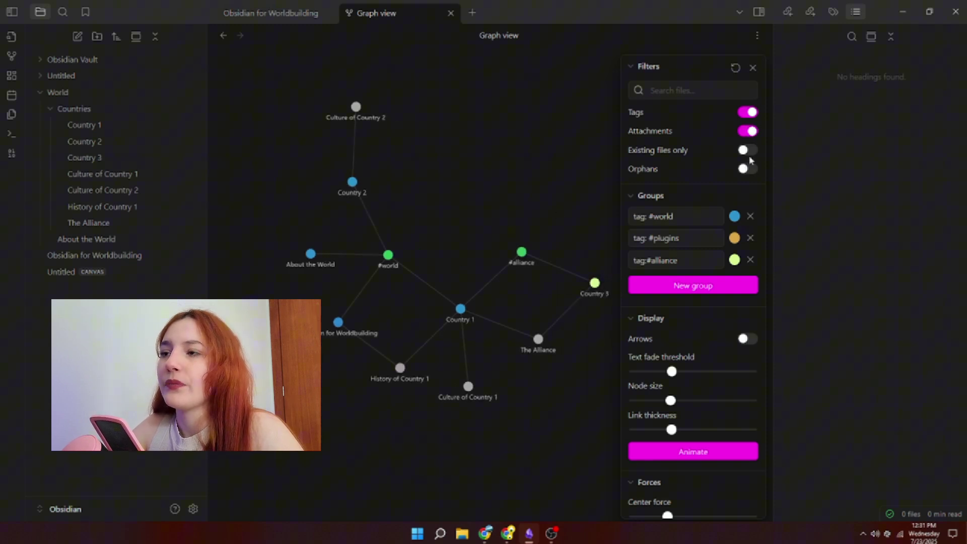
Delete the #world tag and the History of Country 1 link from the Worldbuilding note
{"action": "left_click", "coordinate": [283, 13]}
{"action": "left_click", "coordinate": [348, 282]}
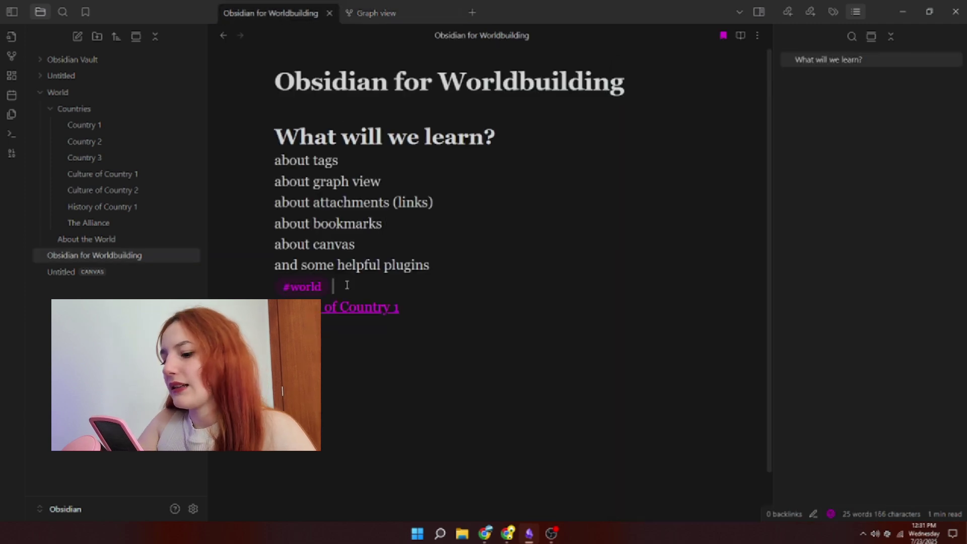
{"action": "key", "text": "BackSpace"}
{"action": "key", "text": "BackSpace"}
{"action": "key", "text": "BackSpace"}
{"action": "key", "text": "BackSpace"}
{"action": "key", "text": "BackSpace"}
{"action": "key", "text": "BackSpace"}
{"action": "key", "text": "BackSpace"}
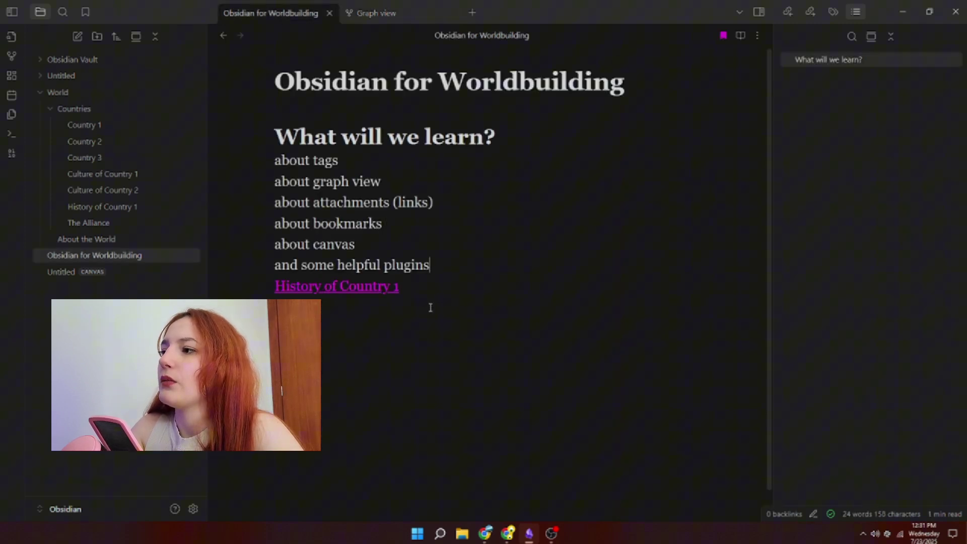
{"action": "left_click", "coordinate": [431, 296]}
{"action": "key", "text": "BackSpace"}
{"action": "key", "text": "BackSpace"}
{"action": "key", "text": "BackSpace"}
{"action": "key", "text": "BackSpace"}
{"action": "key", "text": "BackSpace"}
{"action": "key", "text": "BackSpace"}
{"action": "key", "text": "BackSpace"}
{"action": "key", "text": "BackSpace"}
{"action": "key", "text": "BackSpace"}
{"action": "key", "text": "BackSpace"}
{"action": "key", "text": "BackSpace"}
{"action": "key", "text": "BackSpace"}
{"action": "key", "text": "BackSpace"}
{"action": "key", "text": "BackSpace"}
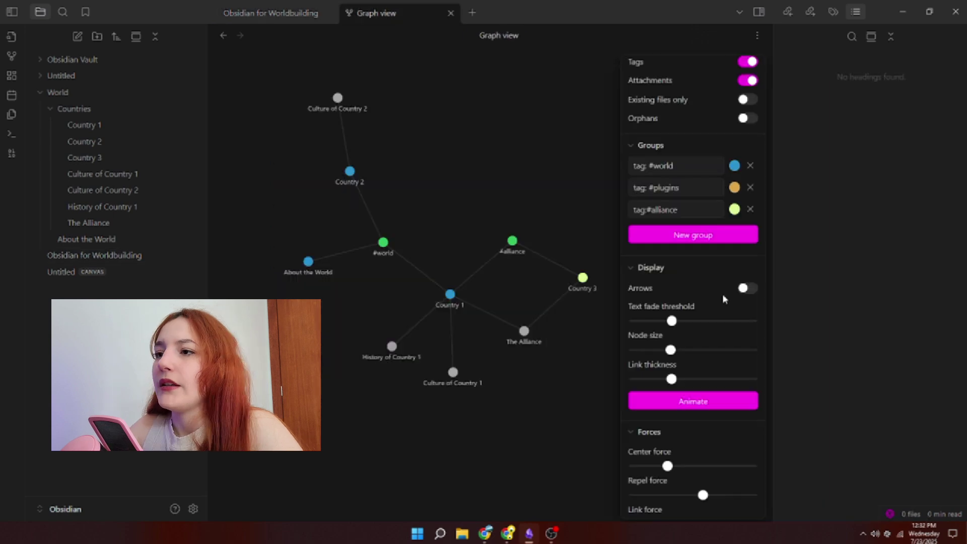
Turn on graph arrows, lower the center force to 0.20, and close the graph settings
{"action": "left_click", "coordinate": [748, 289]}
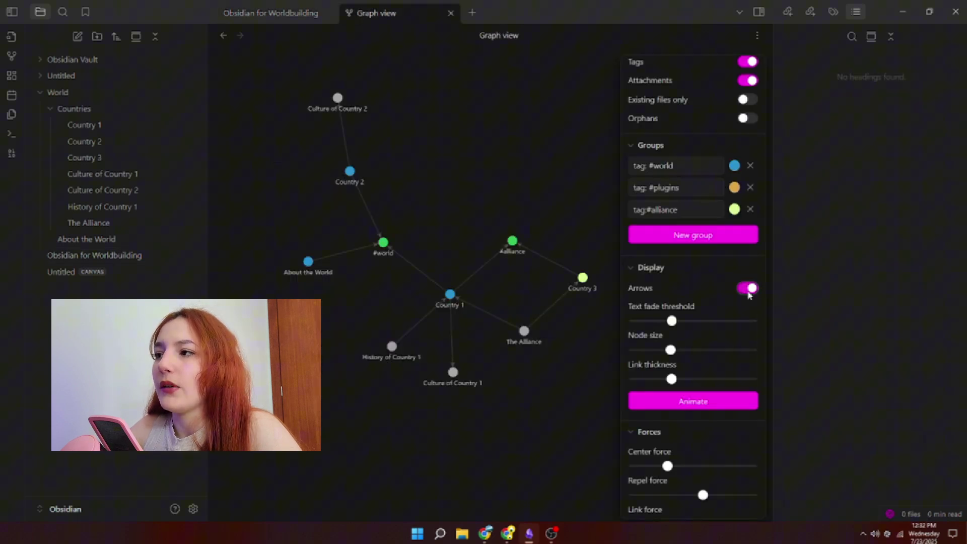
{"action": "scroll", "coordinate": [729, 355], "scroll_direction": "down", "scroll_amount": 1}
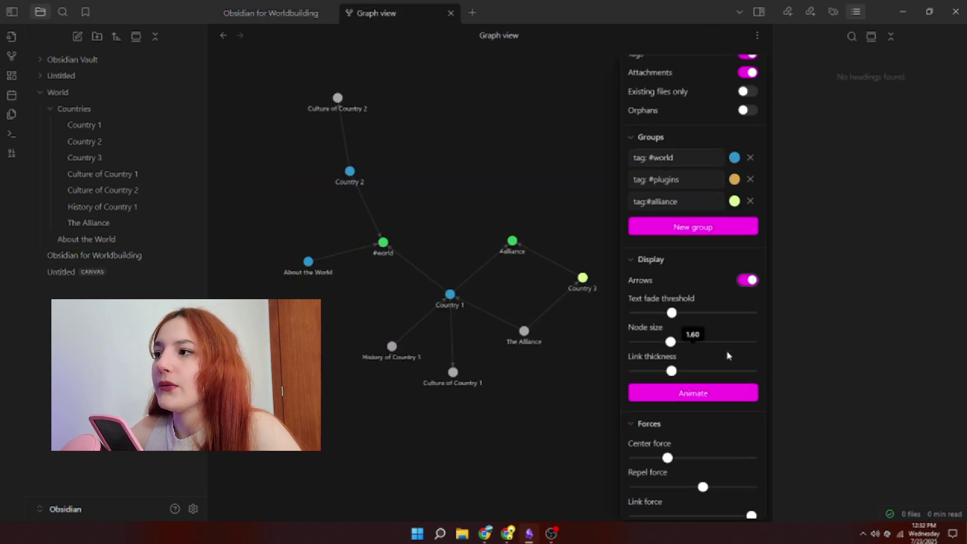
{"action": "scroll", "coordinate": [729, 355], "scroll_direction": "down", "scroll_amount": 2}
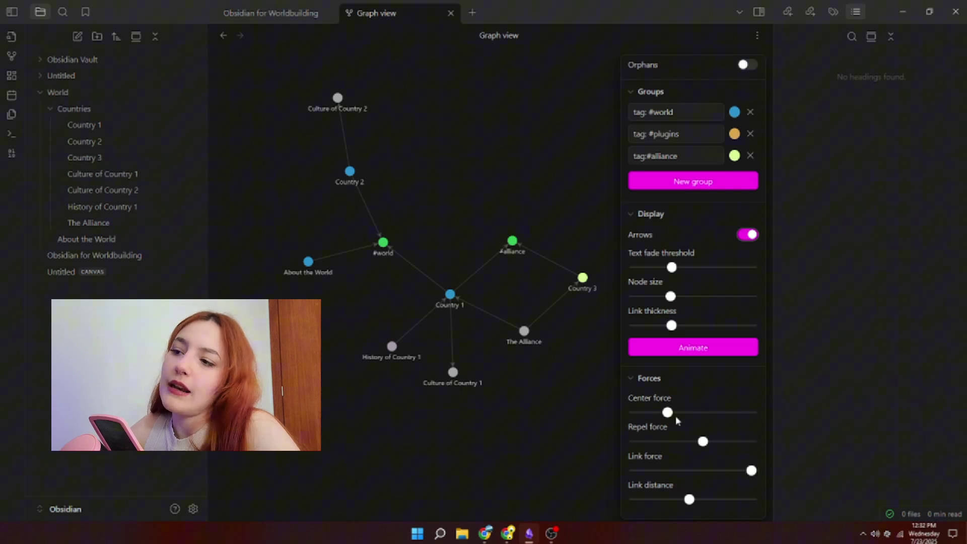
{"action": "mouse_move", "coordinate": [670, 412]}
{"action": "left_mouse_down"}
{"action": "mouse_move", "coordinate": [723, 411]}
{"action": "mouse_move", "coordinate": [658, 412]}
{"action": "left_mouse_up"}
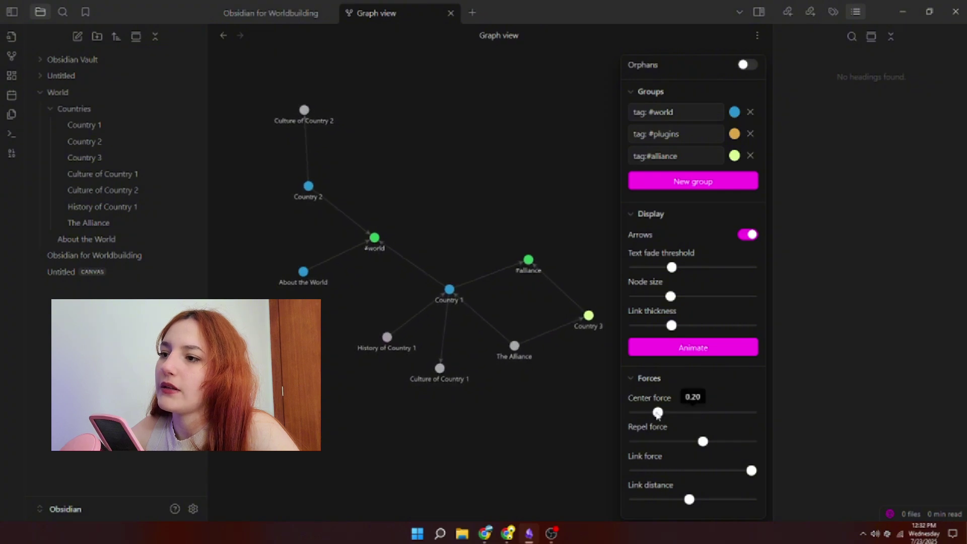
{"action": "mouse_move", "coordinate": [532, 449]}
{"action": "left_mouse_down"}
{"action": "mouse_move", "coordinate": [546, 457]}
{"action": "mouse_move", "coordinate": [538, 461]}
{"action": "left_mouse_up"}
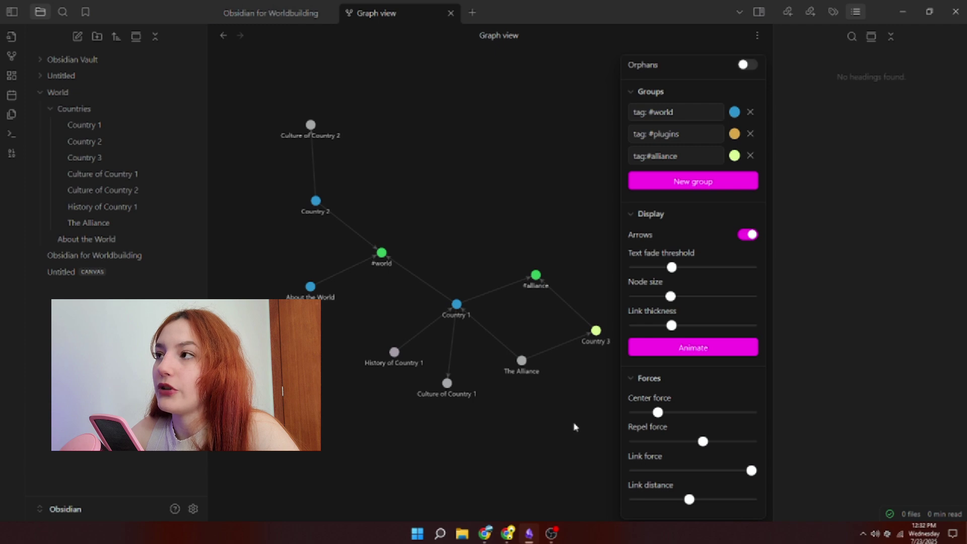
{"action": "left_click", "coordinate": [757, 36]}
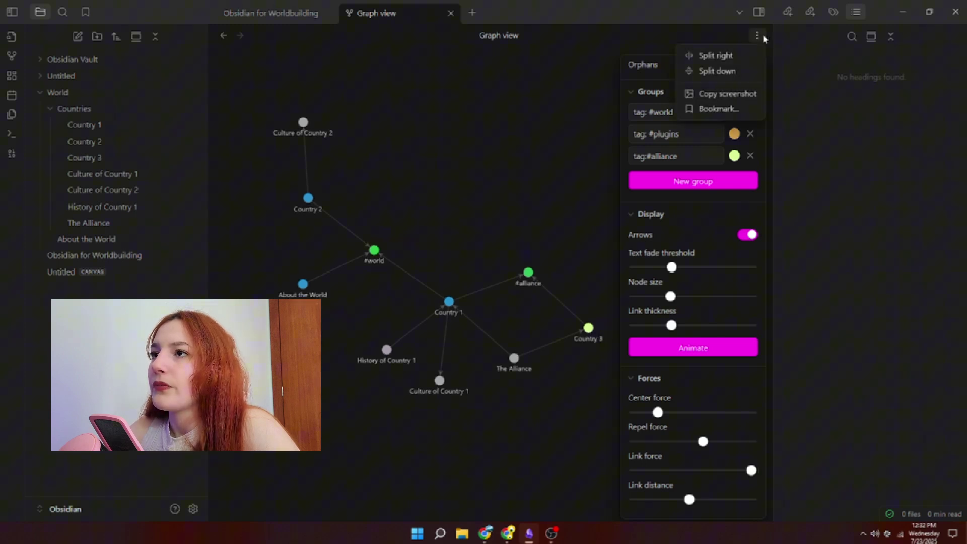
{"action": "left_click", "coordinate": [760, 37]}
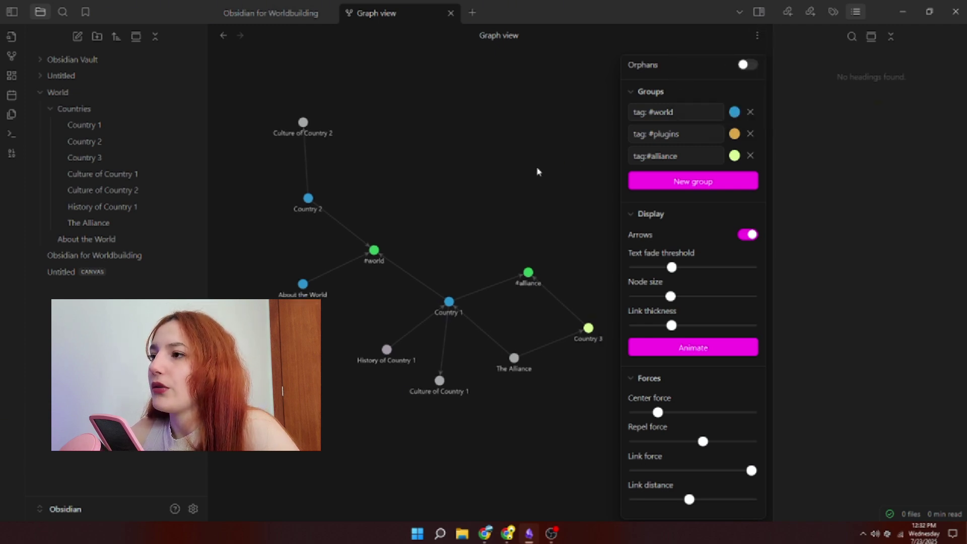
{"action": "left_click", "coordinate": [515, 188]}
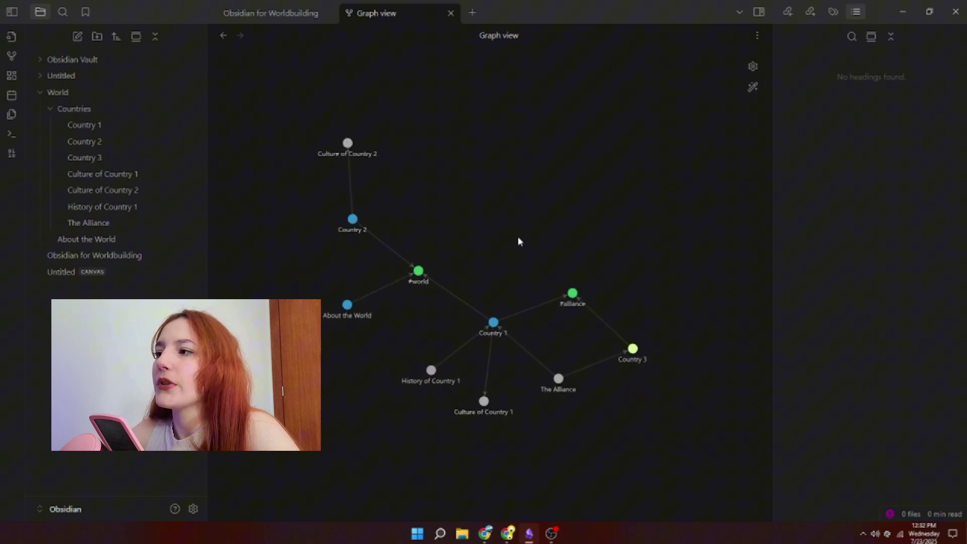
Open the About the World note from the graph, then return to Graph view
{"action": "scroll", "coordinate": [574, 244], "scroll_direction": "up", "scroll_amount": 4}
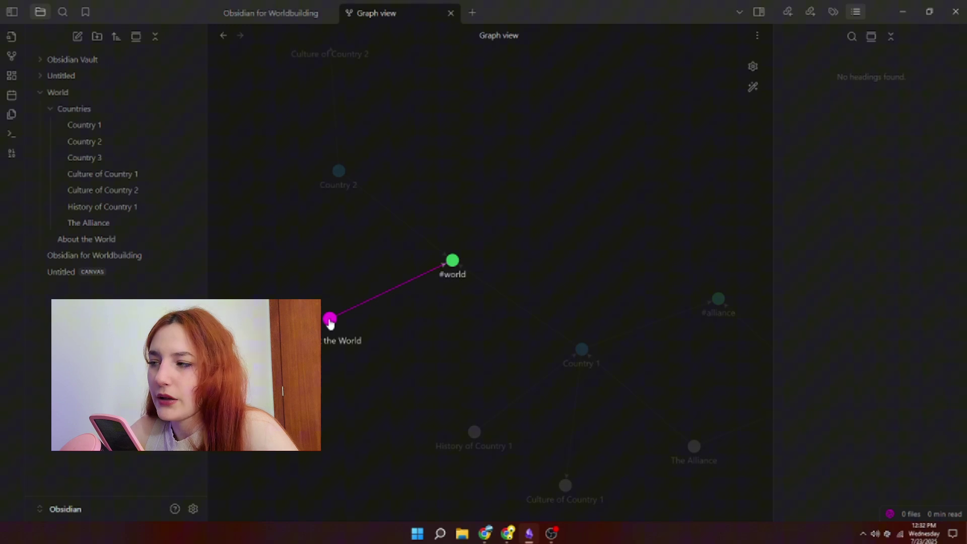
{"action": "left_click", "coordinate": [330, 320]}
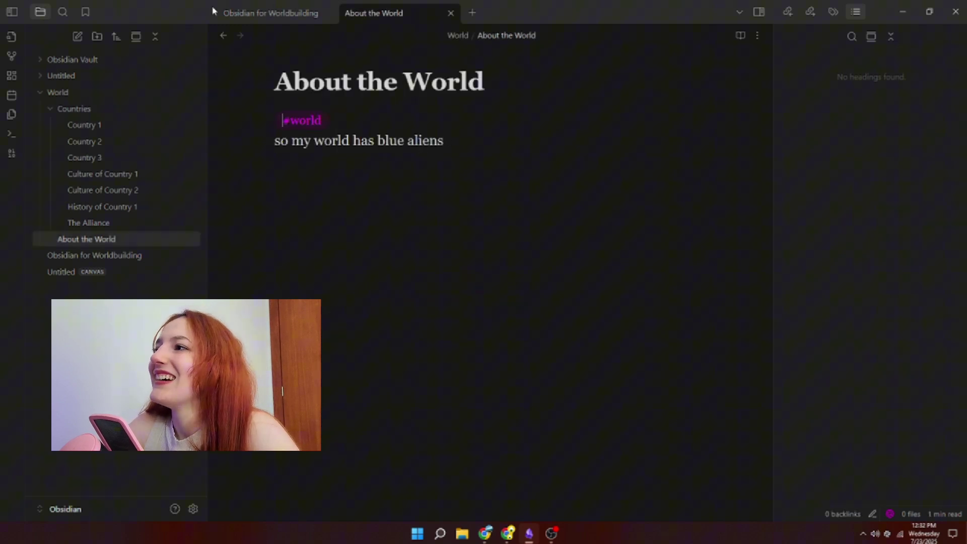
{"action": "left_click", "coordinate": [12, 56]}
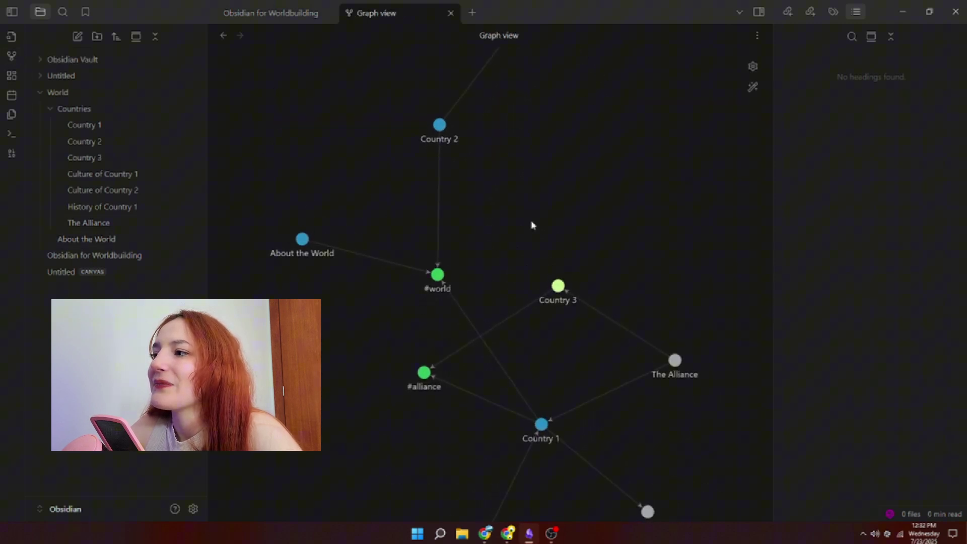
Reposition the History of Country 1 and Culture of Country 1 nodes in the graph
{"action": "left_click_drag", "start_coordinate": [561, 200], "coordinate": [584, 270]}
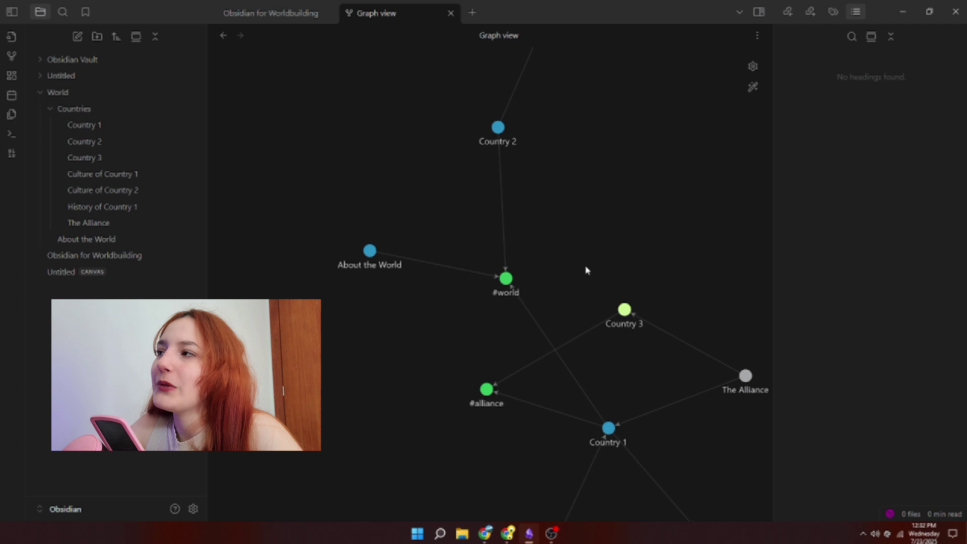
{"action": "left_click_drag", "start_coordinate": [535, 229], "coordinate": [512, 236]}
{"action": "scroll", "coordinate": [540, 286], "scroll_direction": "down", "scroll_amount": 2}
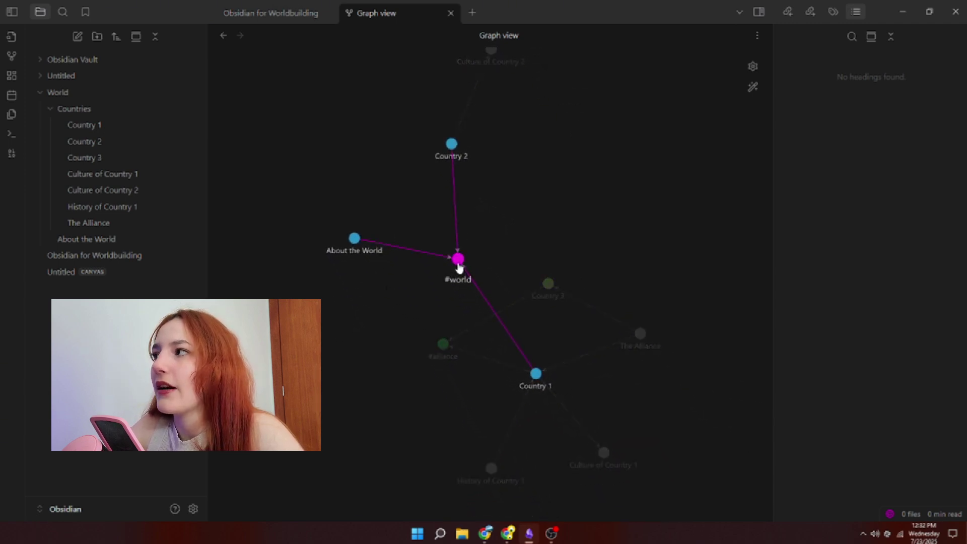
{"action": "left_click", "coordinate": [354, 238]}
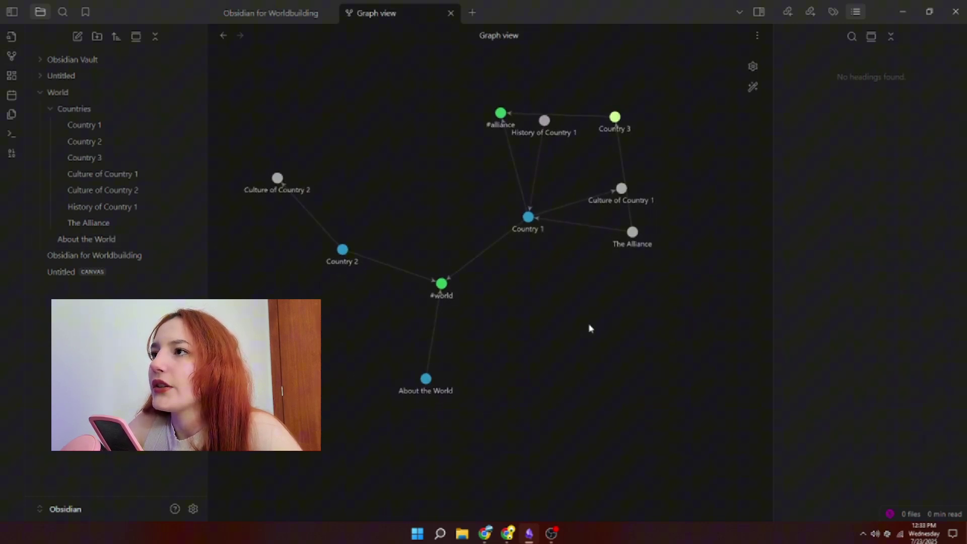
{"action": "left_click_drag", "start_coordinate": [534, 156], "coordinate": [557, 310]}
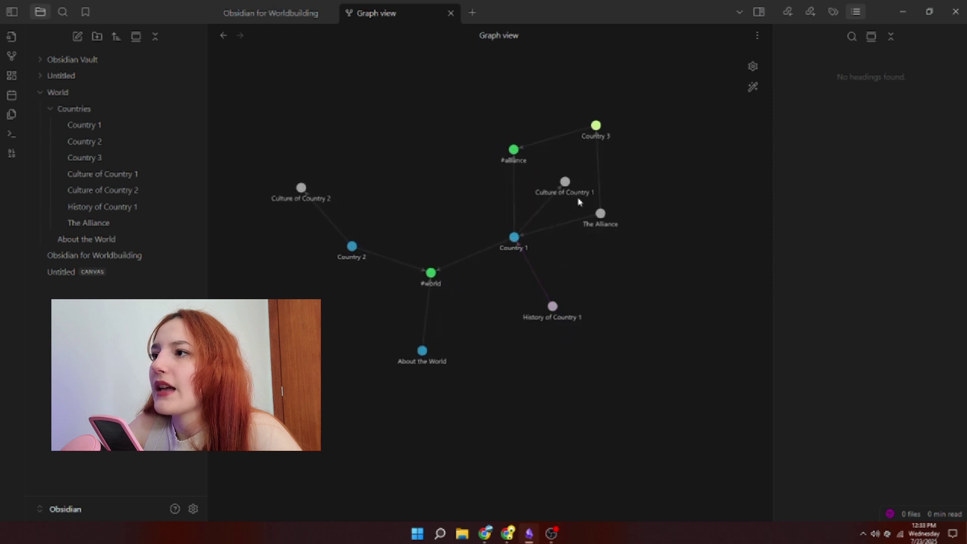
{"action": "left_click_drag", "start_coordinate": [565, 183], "coordinate": [397, 147]}
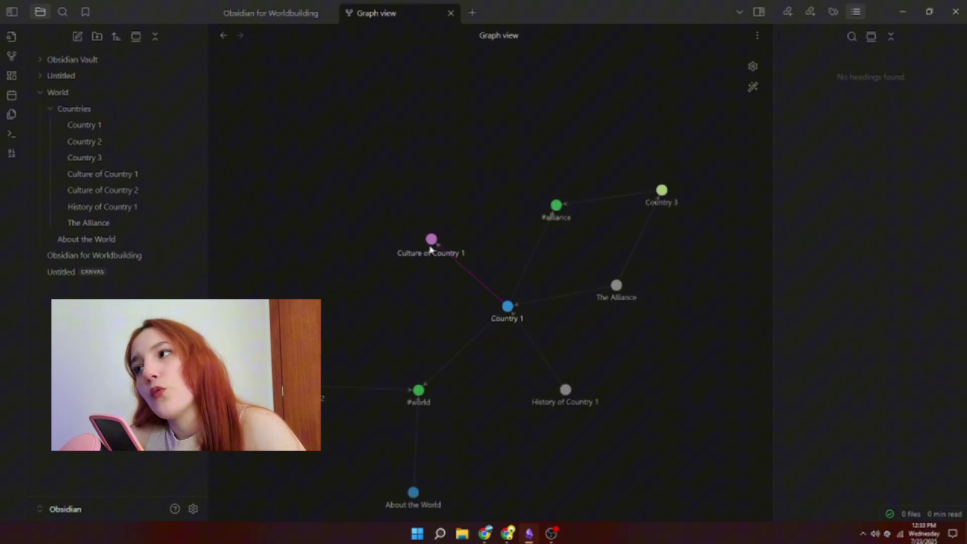
Add a new colour group in the graph filters, then re-run the graph layout animation
{"action": "left_click", "coordinate": [754, 67]}
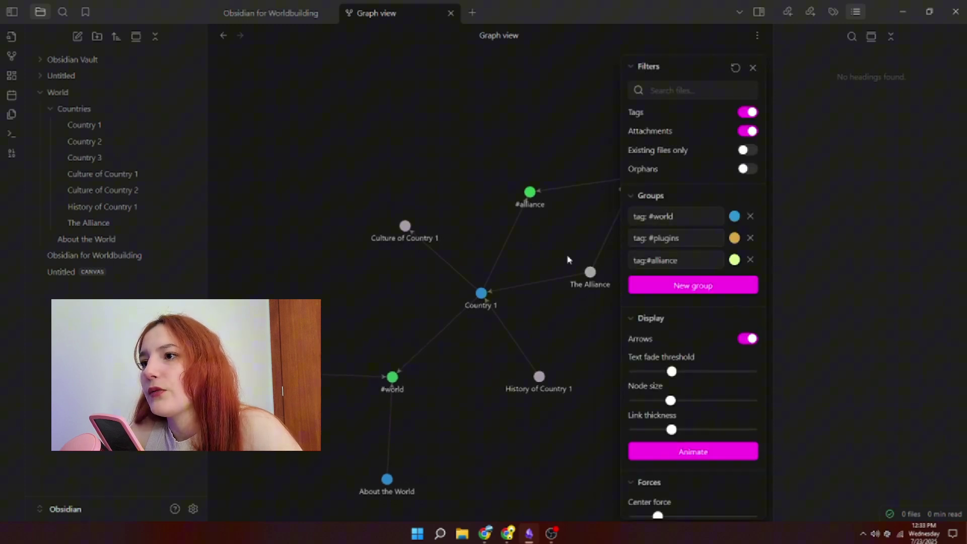
{"action": "left_click", "coordinate": [697, 294]}
{"action": "left_click", "coordinate": [692, 282]}
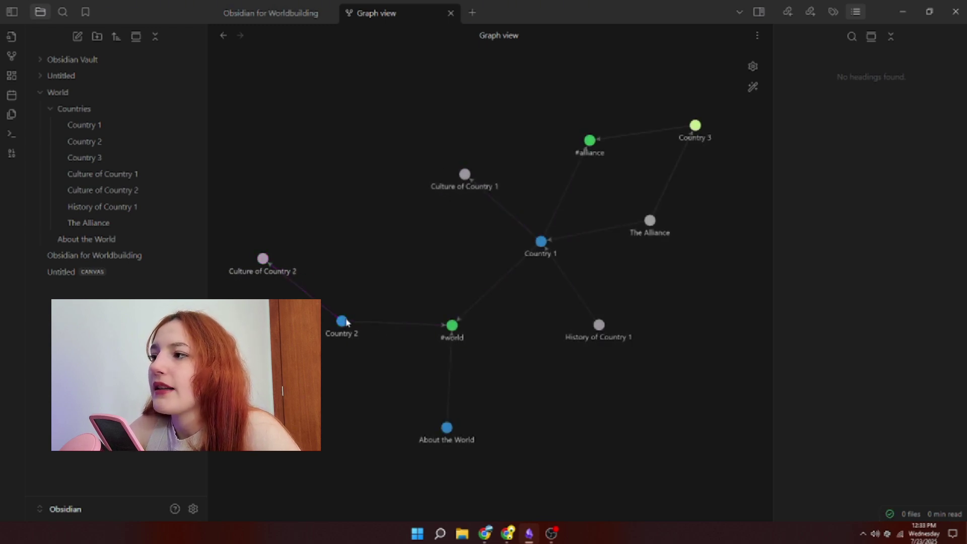
{"action": "left_click_drag", "start_coordinate": [535, 312], "coordinate": [486, 325]}
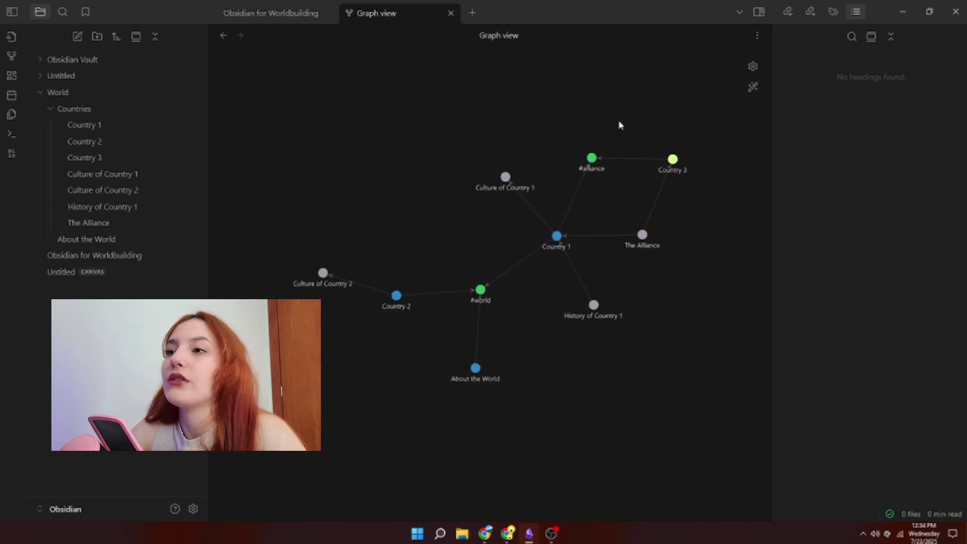
{"action": "left_click", "coordinate": [752, 89]}
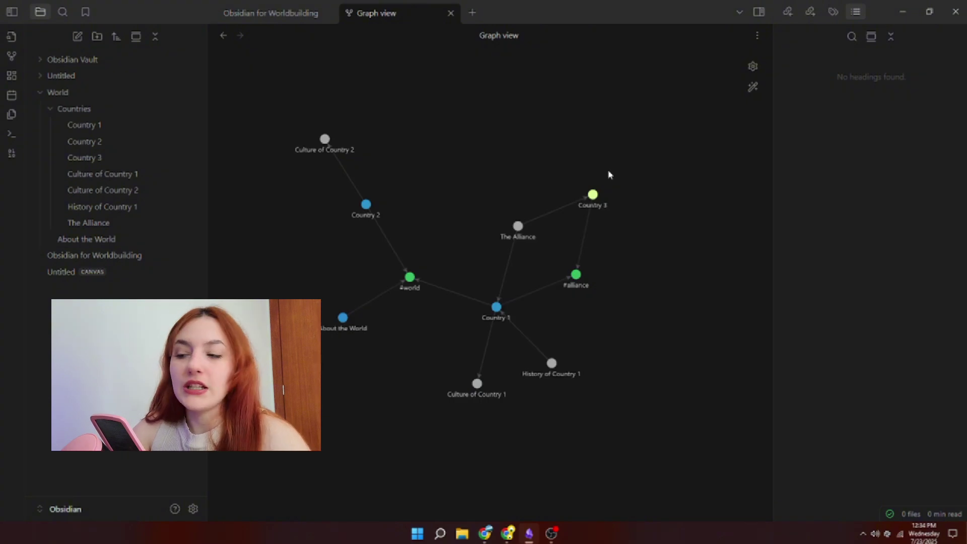
Browse the Reddit graph posts (7,724 notes, theBrain, Civil Engineering) through to '2 Years of Obsidian'
{"action": "left_click", "coordinate": [485, 534]}
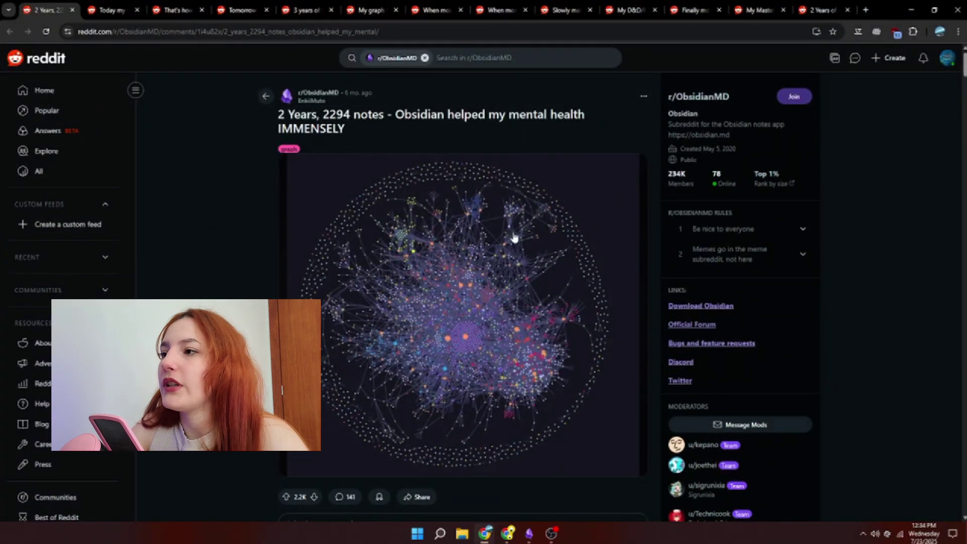
{"action": "scroll", "coordinate": [441, 313], "scroll_direction": "down", "scroll_amount": 1}
{"action": "scroll", "coordinate": [441, 313], "scroll_direction": "up", "scroll_amount": 1}
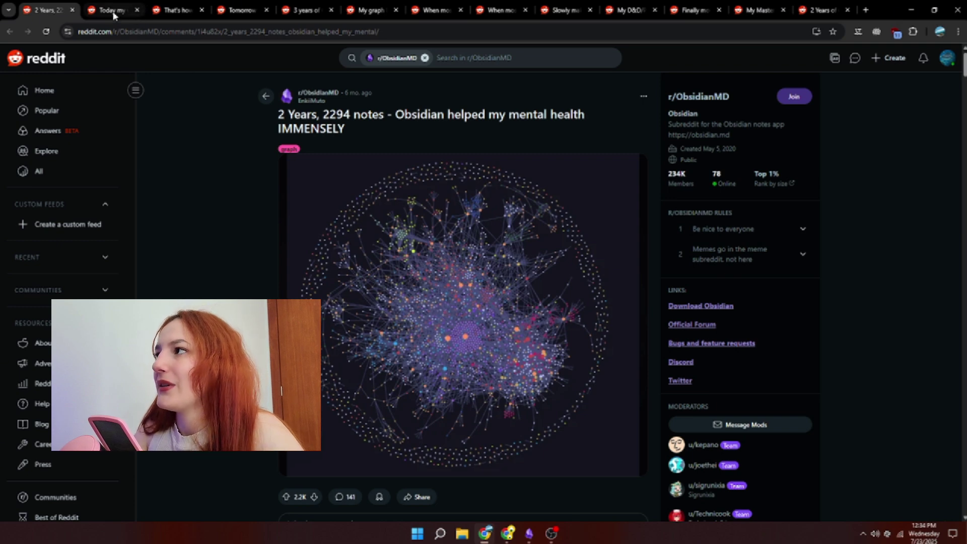
{"action": "left_click", "coordinate": [174, 10]}
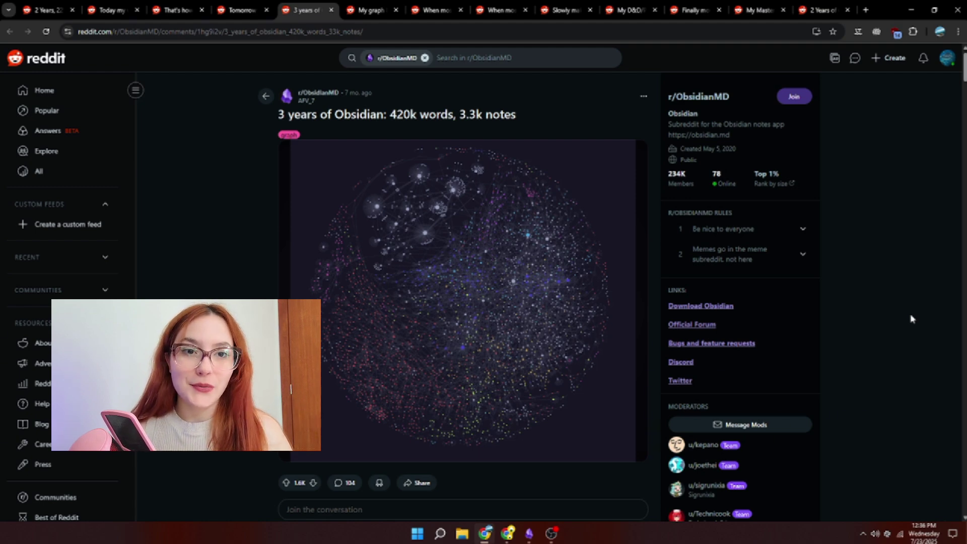
{"action": "left_click", "coordinate": [700, 8]}
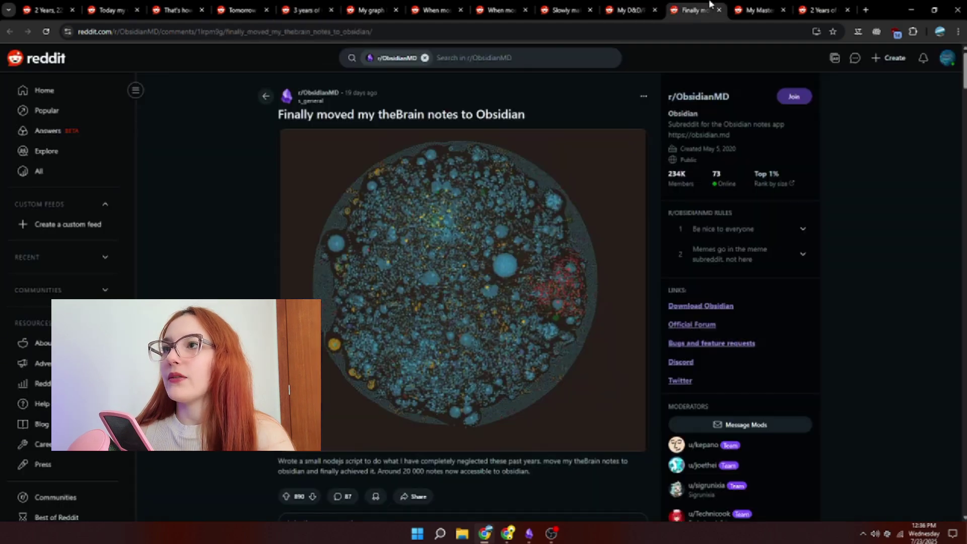
{"action": "left_click", "coordinate": [749, 5]}
{"action": "key", "text": "ctrl+Tab"}
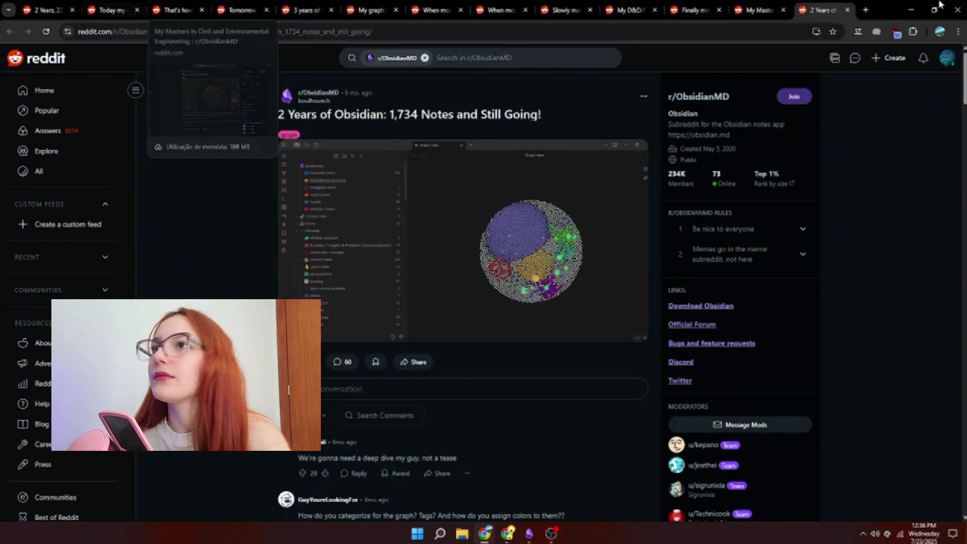
Open the Untitled canvas, zoom out, and move About the World above the Country 1 card
{"action": "key", "text": "alt+Tab"}
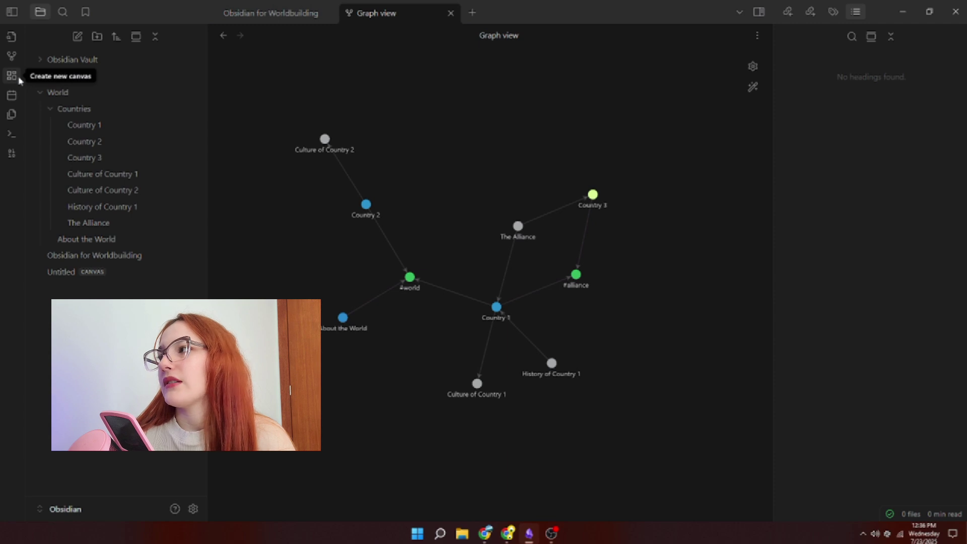
{"action": "left_click", "coordinate": [140, 274]}
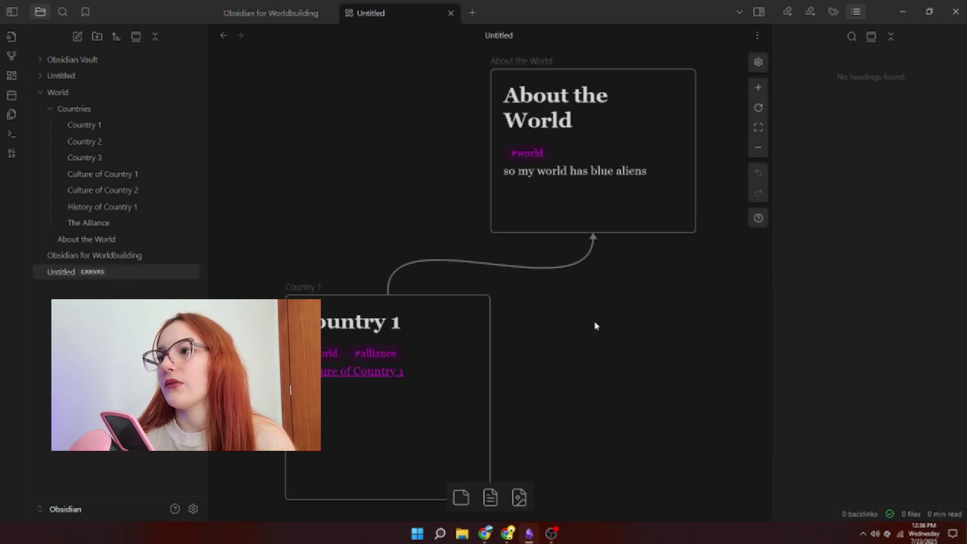
{"action": "scroll", "coordinate": [599, 372], "scroll_direction": "down", "scroll_amount": 1}
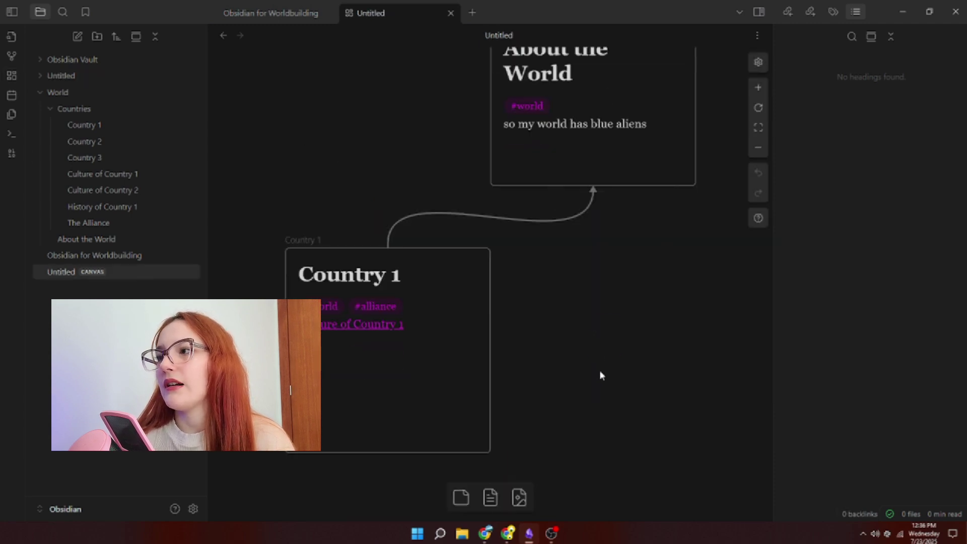
{"action": "left_click", "coordinate": [763, 149]}
{"action": "left_click", "coordinate": [763, 150]}
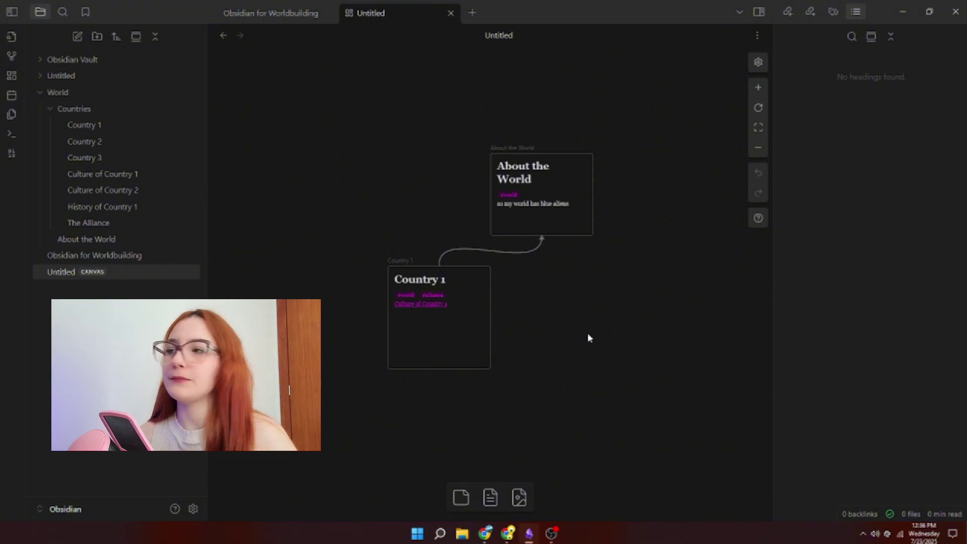
{"action": "left_click_drag", "start_coordinate": [431, 361], "coordinate": [299, 334]}
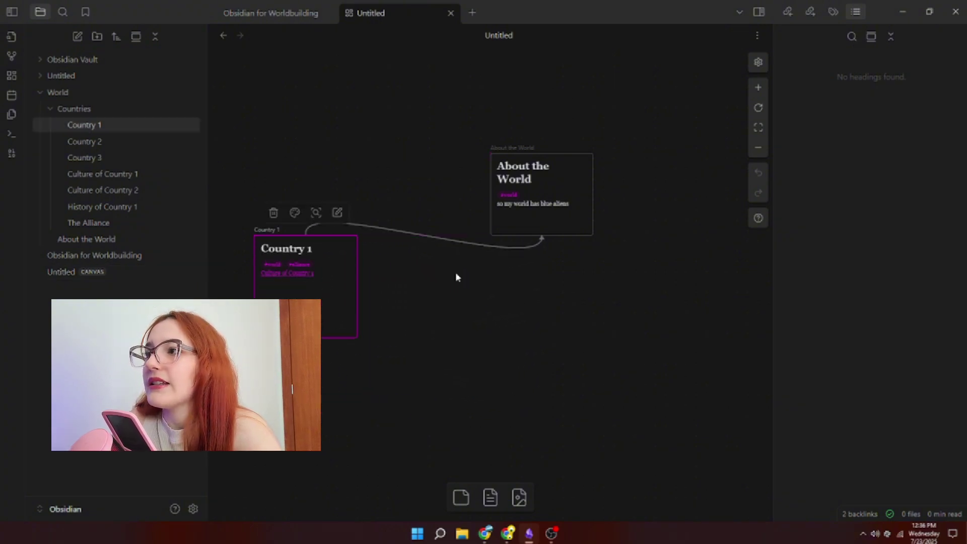
{"action": "left_click_drag", "start_coordinate": [566, 221], "coordinate": [513, 158]}
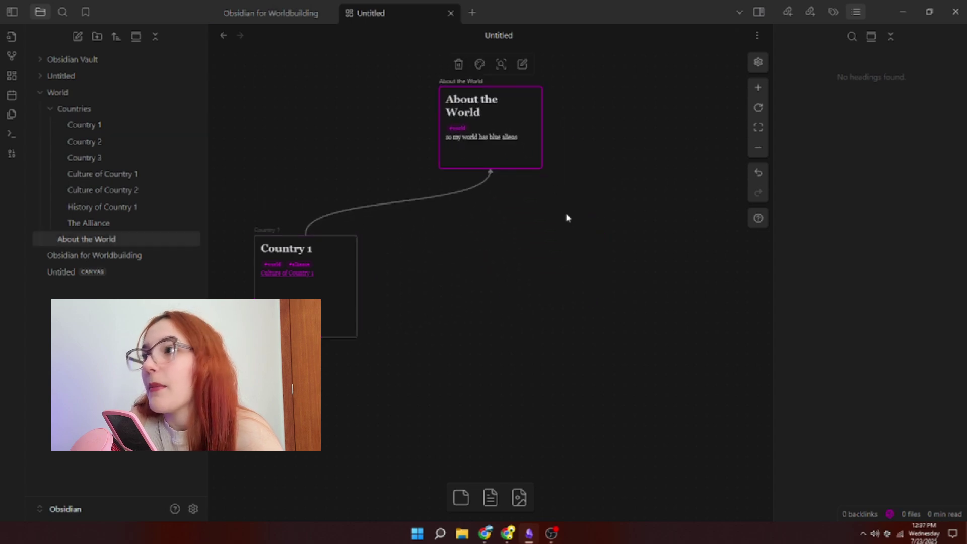
{"action": "scroll", "coordinate": [576, 308], "scroll_direction": "down", "scroll_amount": 2}
{"action": "mouse_move", "coordinate": [532, 347]}
{"action": "left_mouse_down"}
{"action": "mouse_move", "coordinate": [572, 389]}
{"action": "mouse_move", "coordinate": [538, 346]}
{"action": "left_mouse_up"}
{"action": "scroll", "coordinate": [537, 347], "scroll_direction": "down", "scroll_amount": 2}
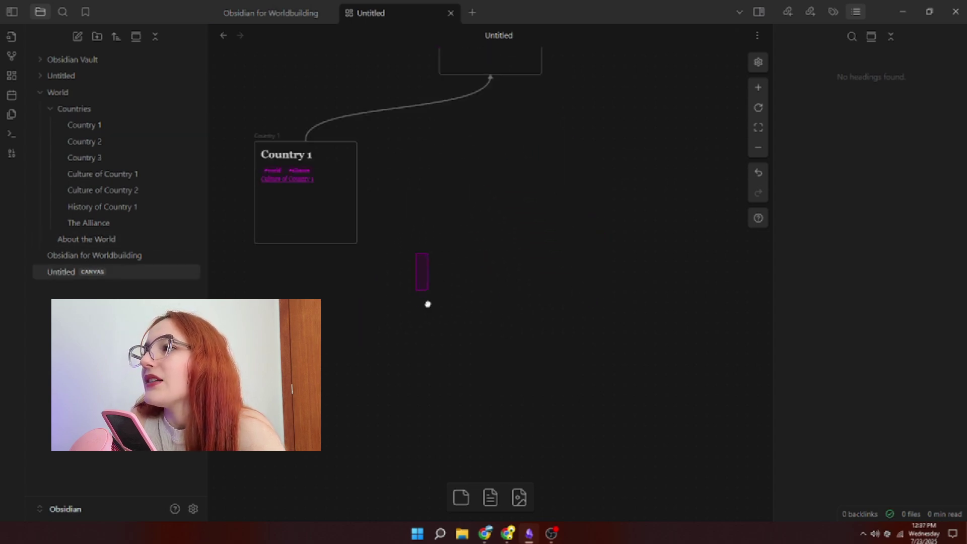
{"action": "scroll", "coordinate": [508, 288], "scroll_direction": "up", "scroll_amount": 4}
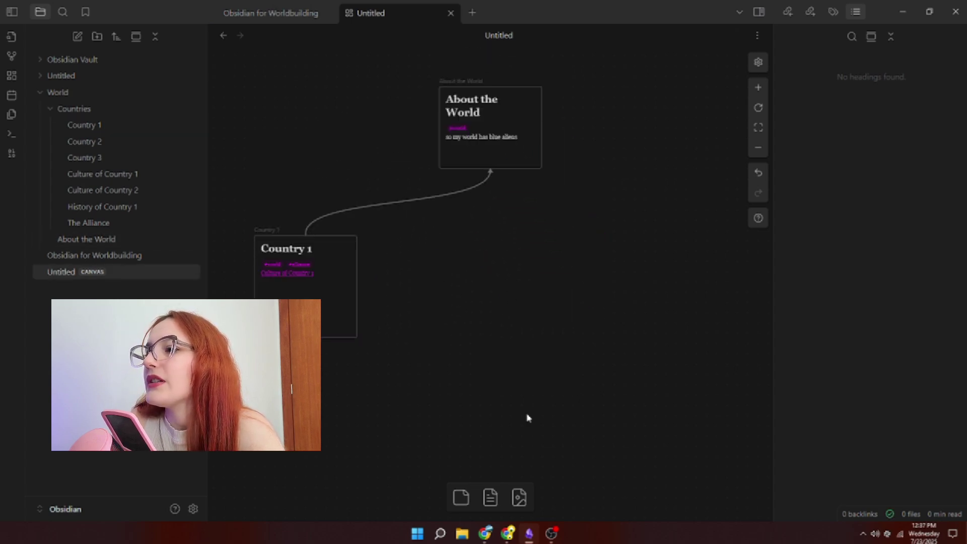
Add Obsidian for Worldbuilding as an enlarged card linked to About the World
{"action": "left_click", "coordinate": [489, 505]}
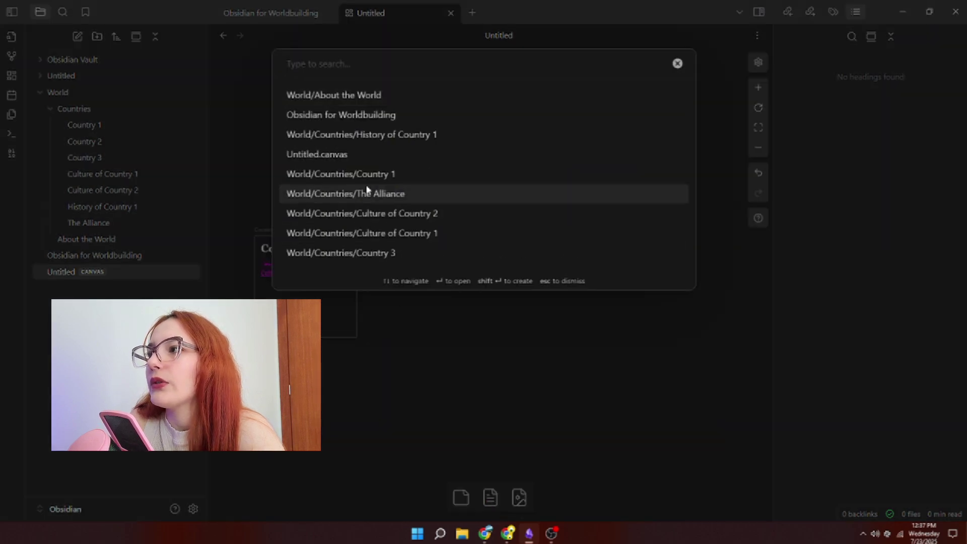
{"action": "left_click", "coordinate": [394, 120]}
{"action": "left_click_drag", "start_coordinate": [548, 330], "coordinate": [613, 304]}
{"action": "left_click_drag", "start_coordinate": [540, 352], "coordinate": [540, 415]}
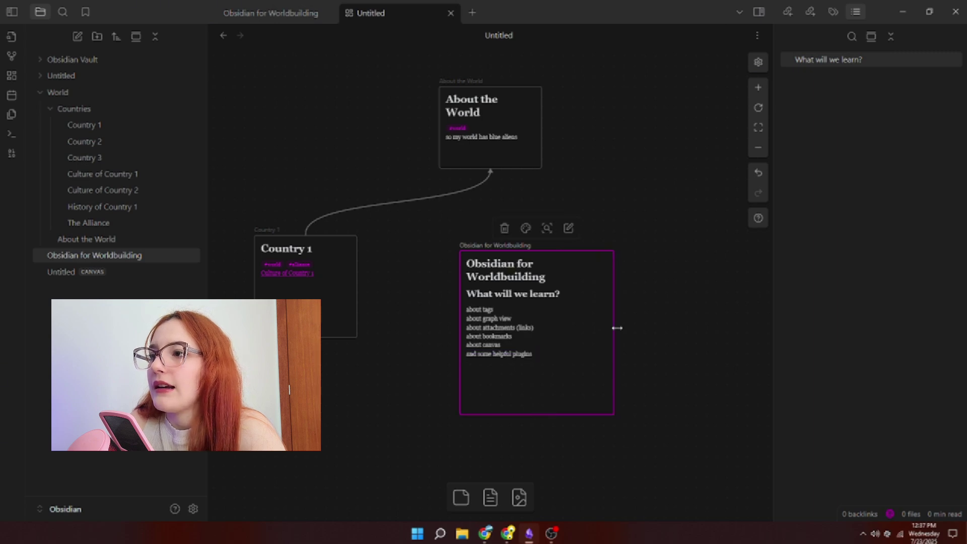
{"action": "left_click_drag", "start_coordinate": [613, 333], "coordinate": [542, 129]}
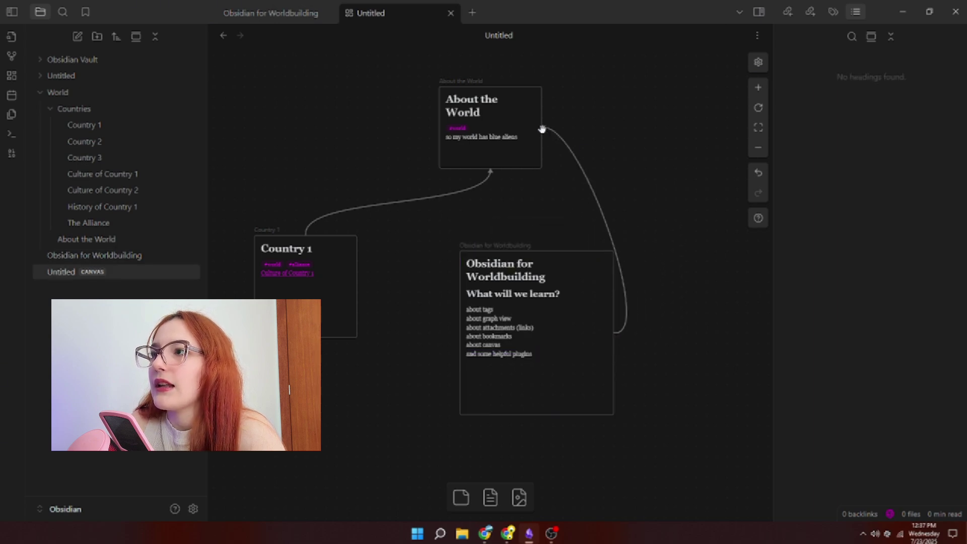
Colour the Obsidian for Worldbuilding card green, then zoom back out to all cards
{"action": "left_click", "coordinate": [512, 287]}
{"action": "left_click", "coordinate": [525, 228]}
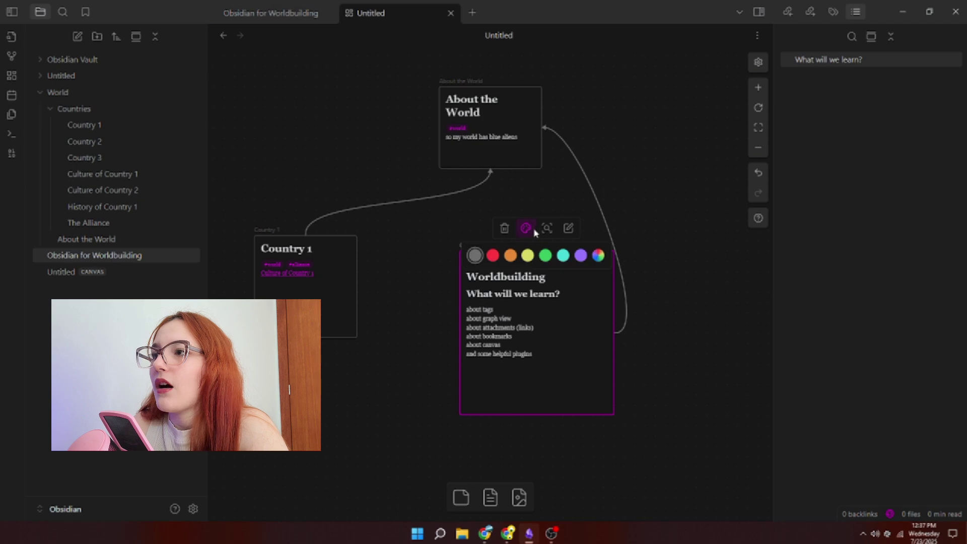
{"action": "left_click", "coordinate": [545, 256]}
{"action": "key", "text": "shift+2"}
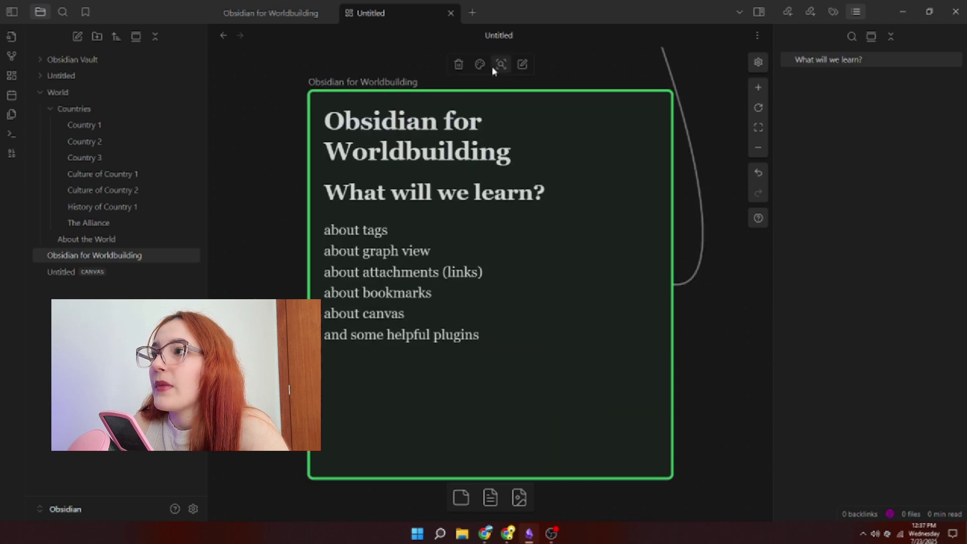
{"action": "double_click", "coordinate": [524, 114]}
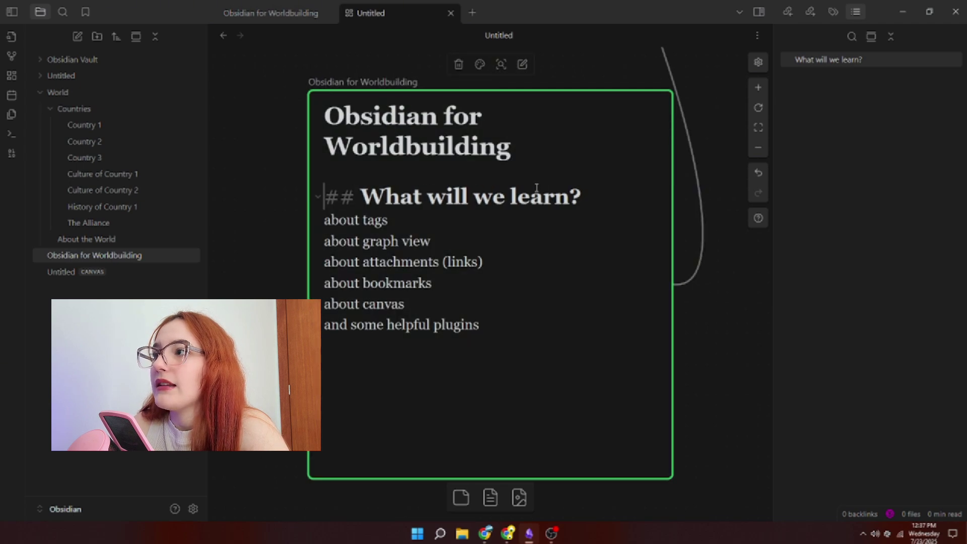
{"action": "key", "text": "Escape"}
{"action": "scroll", "coordinate": [634, 456], "scroll_direction": "down", "scroll_amount": 3}
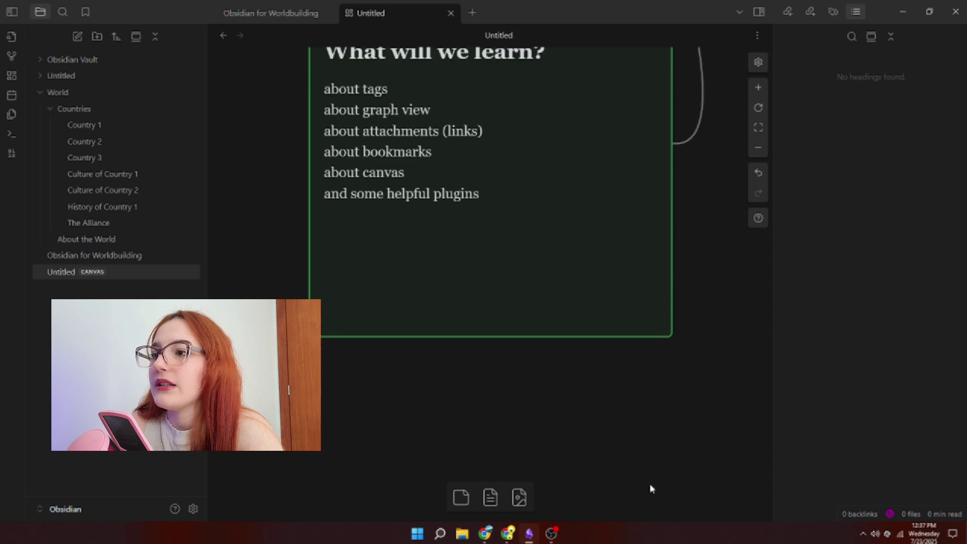
{"action": "scroll", "coordinate": [690, 362], "scroll_direction": "down", "scroll_amount": 1}
{"action": "left_click", "coordinate": [758, 148]}
{"action": "left_click", "coordinate": [758, 147]}
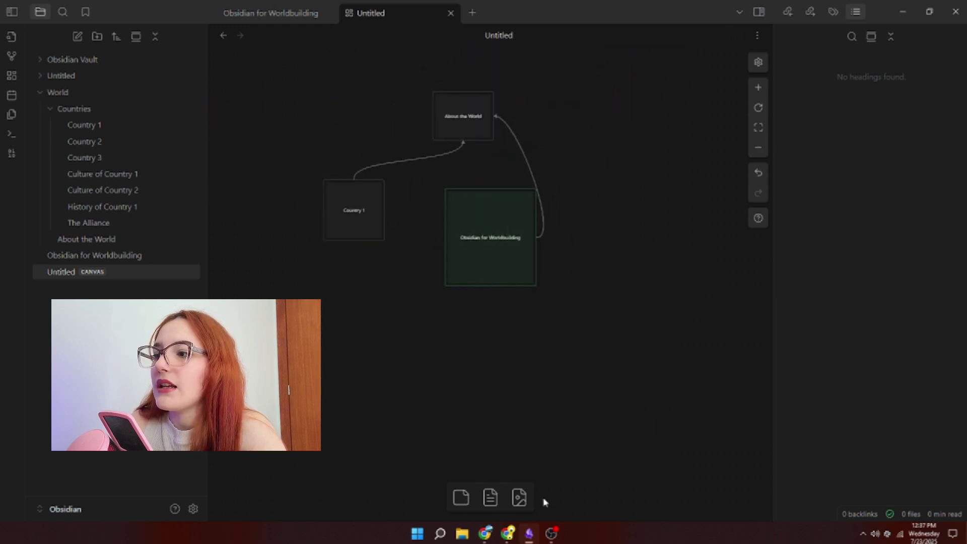
Add a 'world' text card near the other cards and pan to show About the World
{"action": "left_click", "coordinate": [460, 498]}
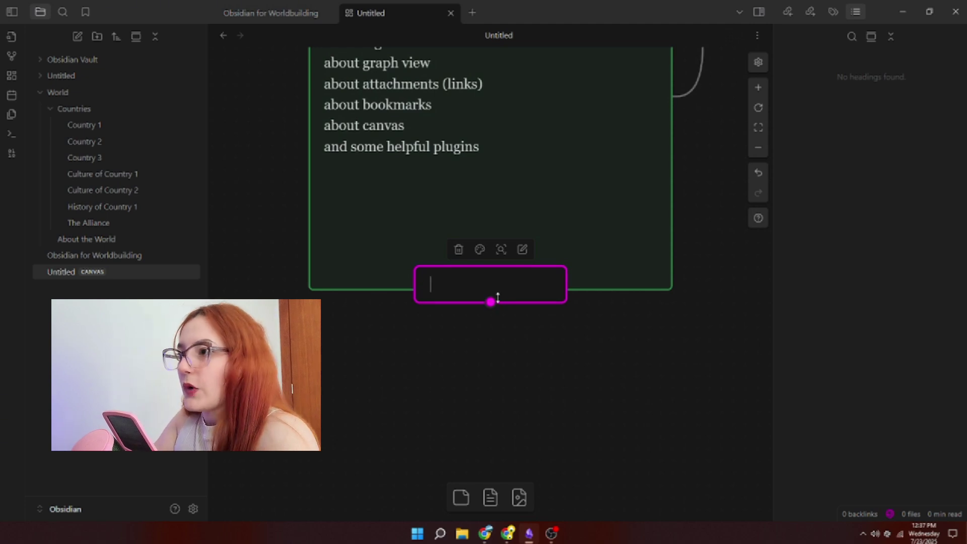
{"action": "type", "text": "world"}
{"action": "scroll", "coordinate": [504, 312], "scroll_direction": "down", "scroll_amount": 3}
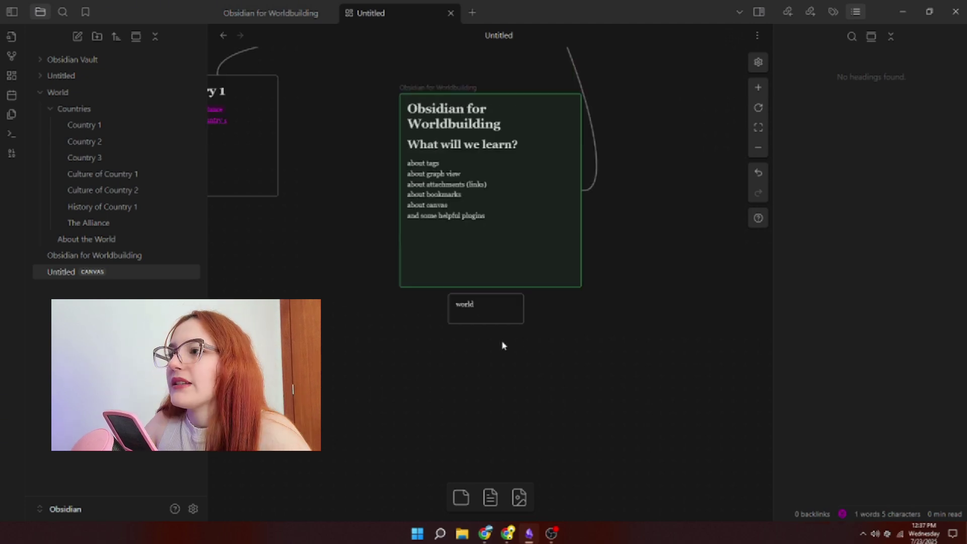
{"action": "left_click_drag", "start_coordinate": [479, 291], "coordinate": [280, 76]}
{"action": "scroll", "coordinate": [354, 397], "scroll_direction": "down", "scroll_amount": 2}
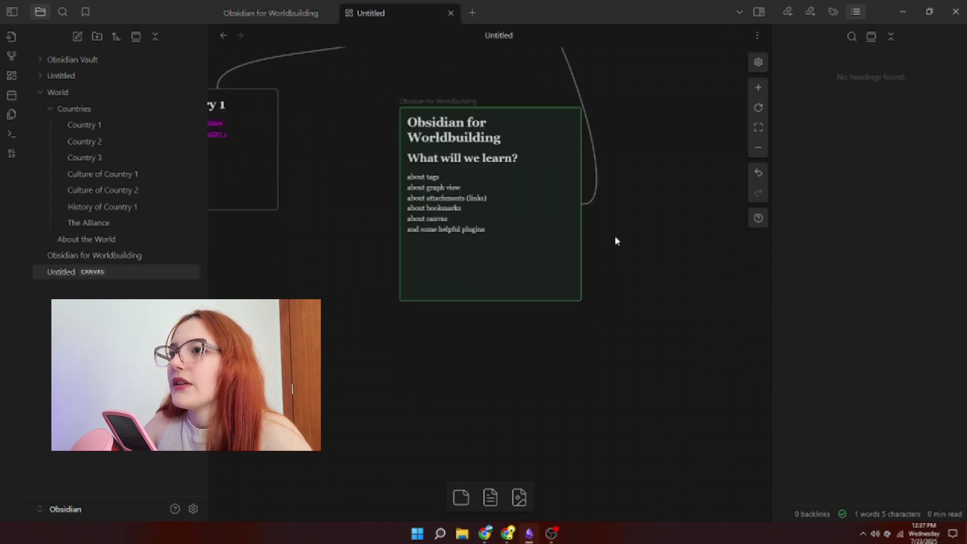
{"action": "left_click", "coordinate": [758, 147]}
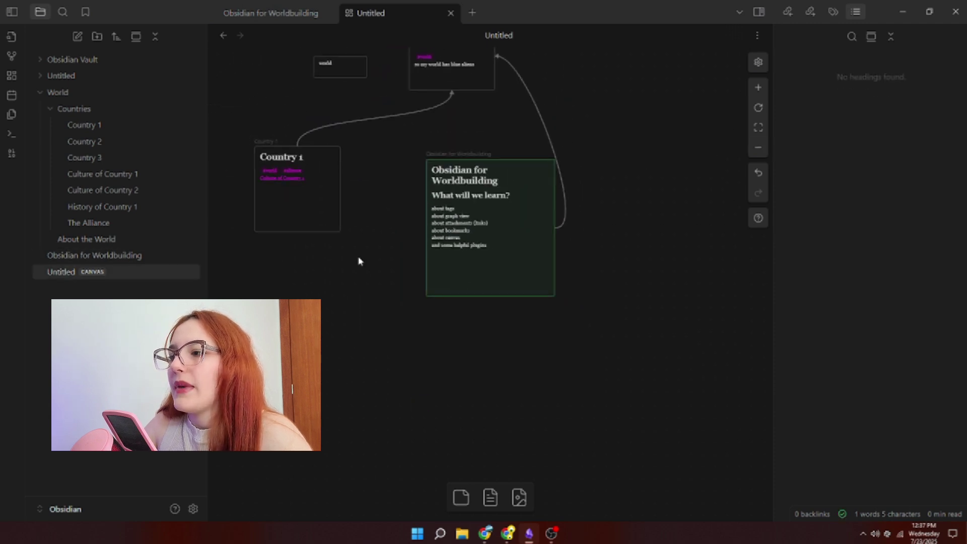
{"action": "left_click_drag", "start_coordinate": [620, 152], "coordinate": [688, 260]}
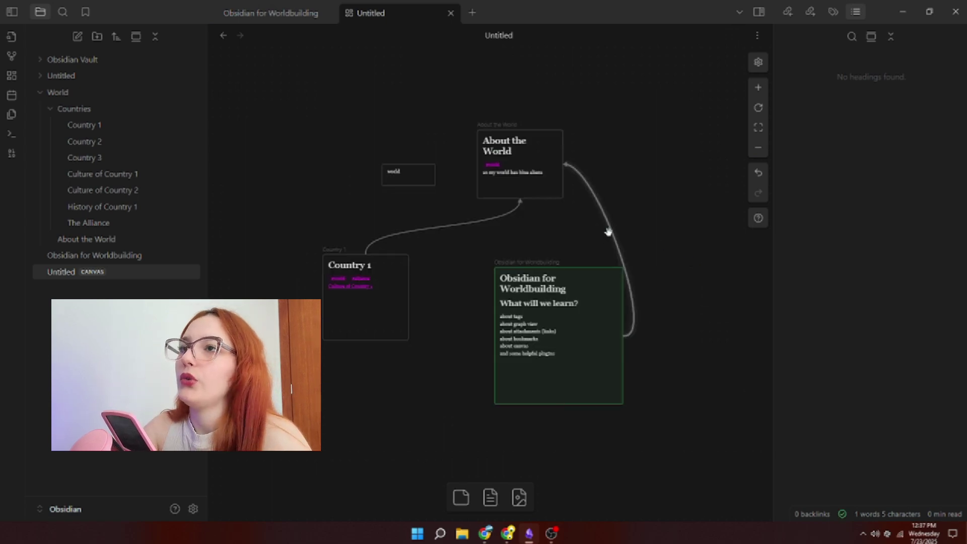
Open Graph view, then return to the Untitled canvas
{"action": "left_click", "coordinate": [13, 57]}
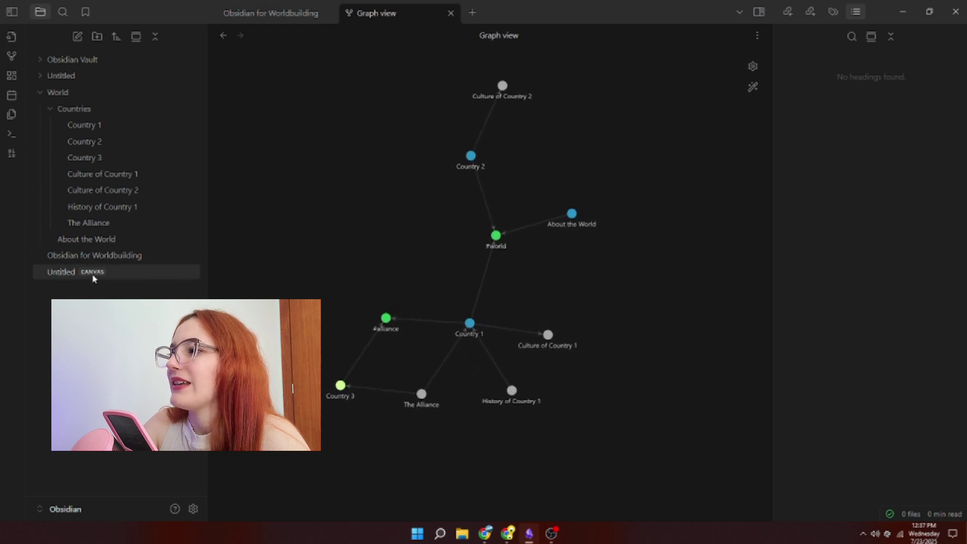
{"action": "left_click", "coordinate": [150, 275]}
{"action": "scroll", "coordinate": [499, 258], "scroll_direction": "down", "scroll_amount": 1}
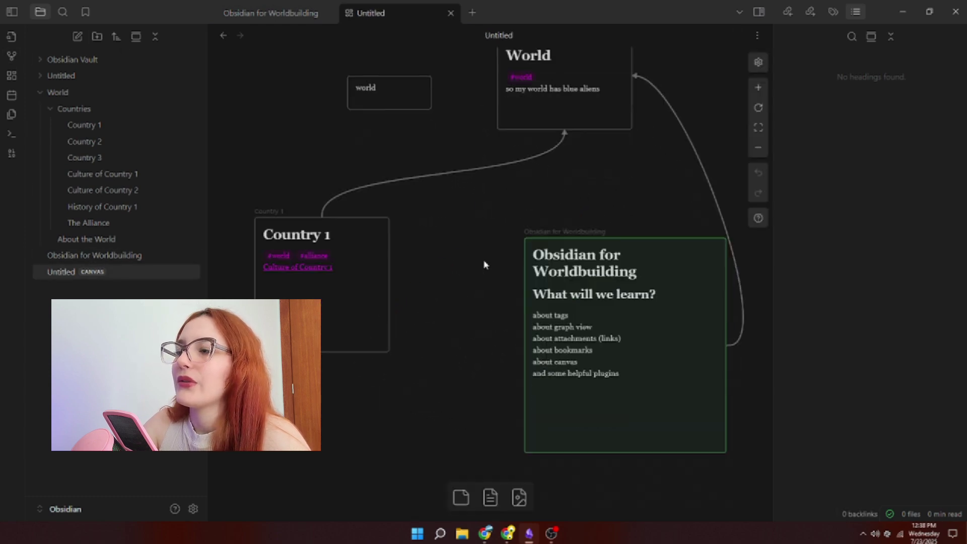
{"action": "scroll", "coordinate": [484, 265], "scroll_direction": "up", "scroll_amount": 1}
Expand and collapse the Cultures and The Alliance bookmark groups, then open the Obsidian for Worldbuilding bookmark
{"action": "left_click", "coordinate": [86, 12]}
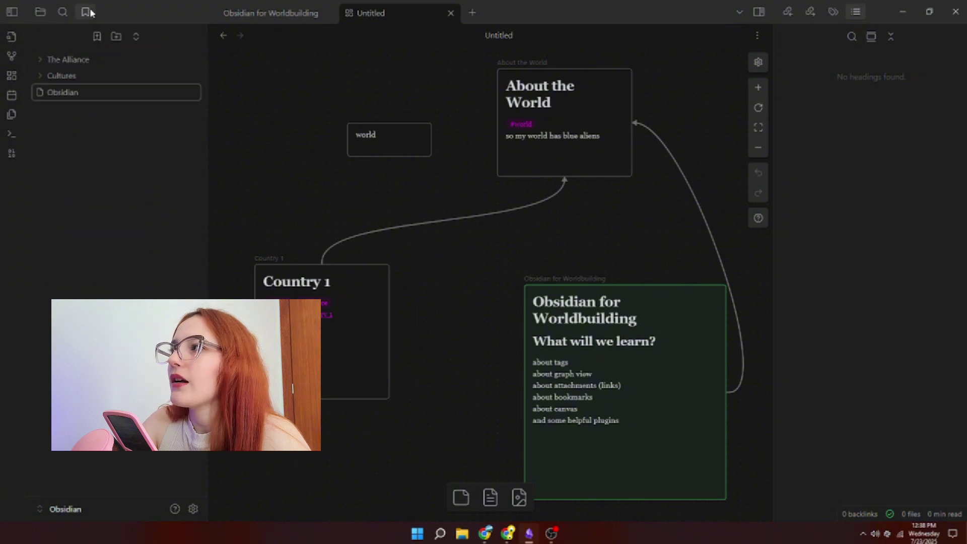
{"action": "left_click", "coordinate": [40, 78]}
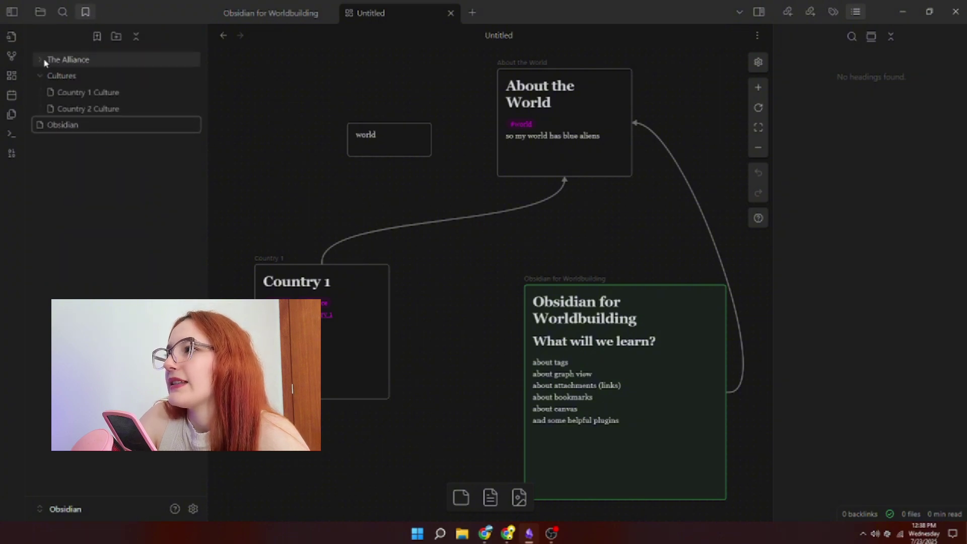
{"action": "left_click", "coordinate": [41, 61]}
{"action": "left_click", "coordinate": [45, 61]}
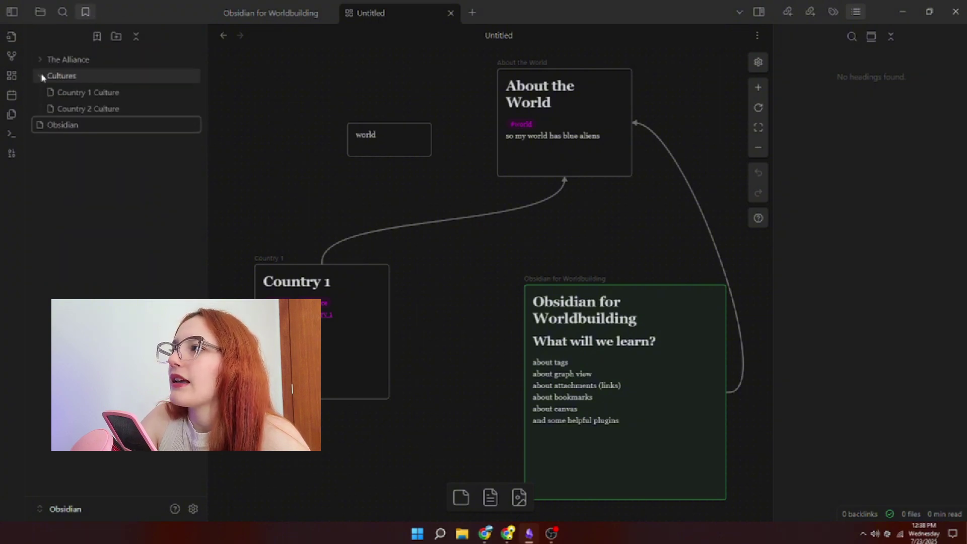
{"action": "left_click", "coordinate": [38, 73]}
{"action": "left_click", "coordinate": [39, 73]}
{"action": "left_click", "coordinate": [40, 61]}
{"action": "left_click", "coordinate": [41, 61]}
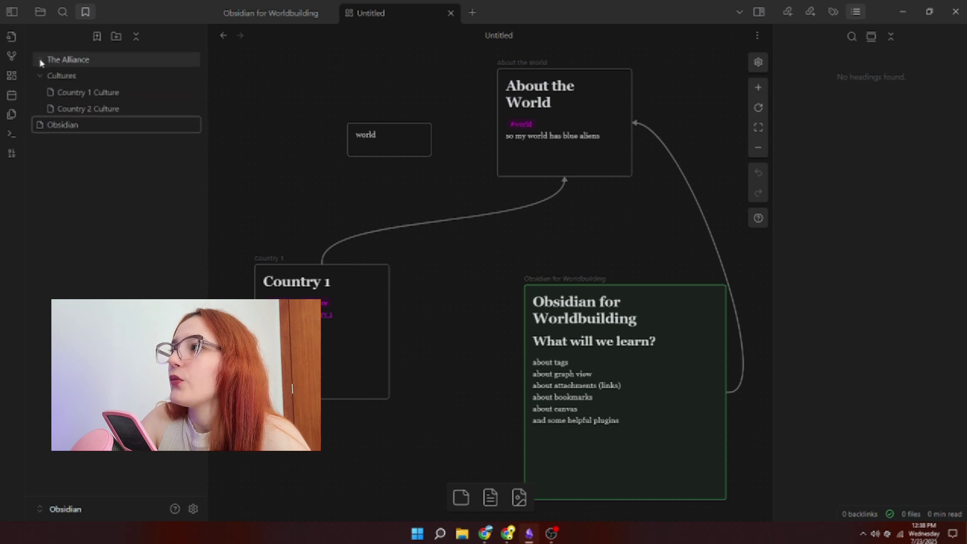
{"action": "left_click", "coordinate": [41, 12]}
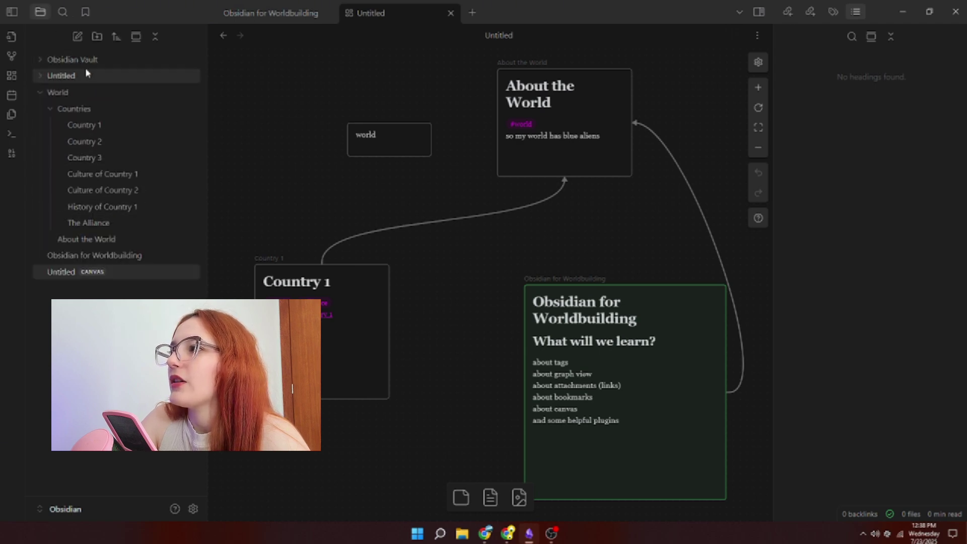
{"action": "left_click", "coordinate": [85, 12]}
{"action": "left_click", "coordinate": [63, 124]}
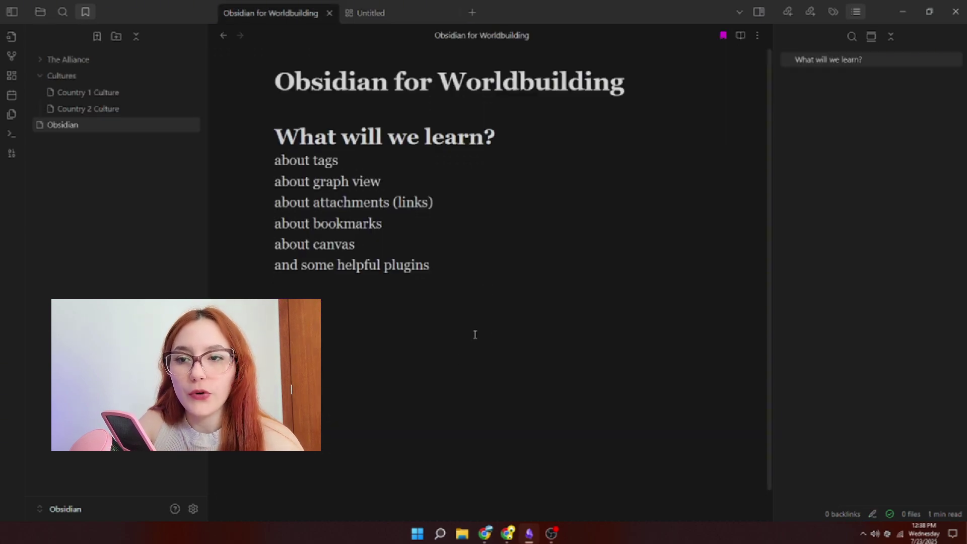
Search community plugins for 'timeli' and read the Timeline plugin's details page
{"action": "key", "text": "ctrl+comma"}
{"action": "left_click", "coordinate": [253, 184]}
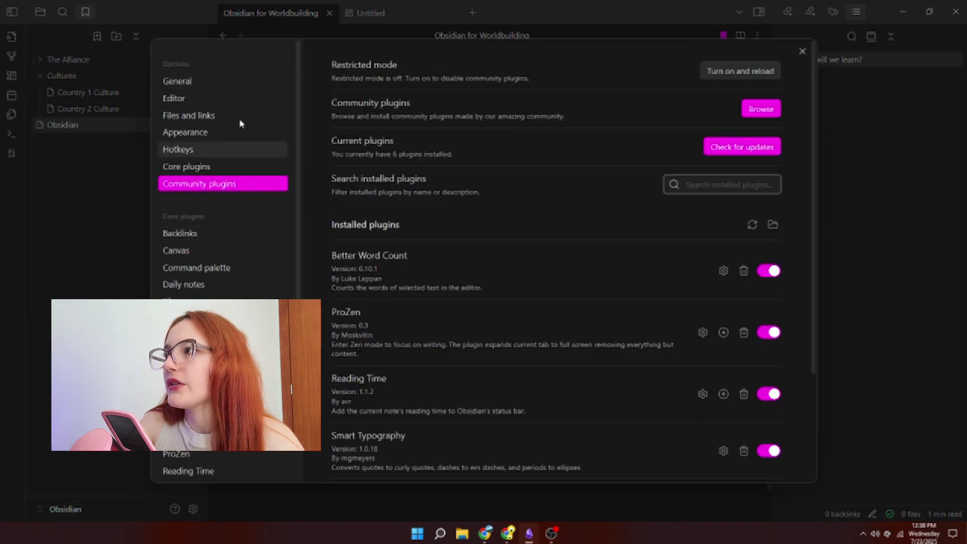
{"action": "left_click", "coordinate": [769, 109]}
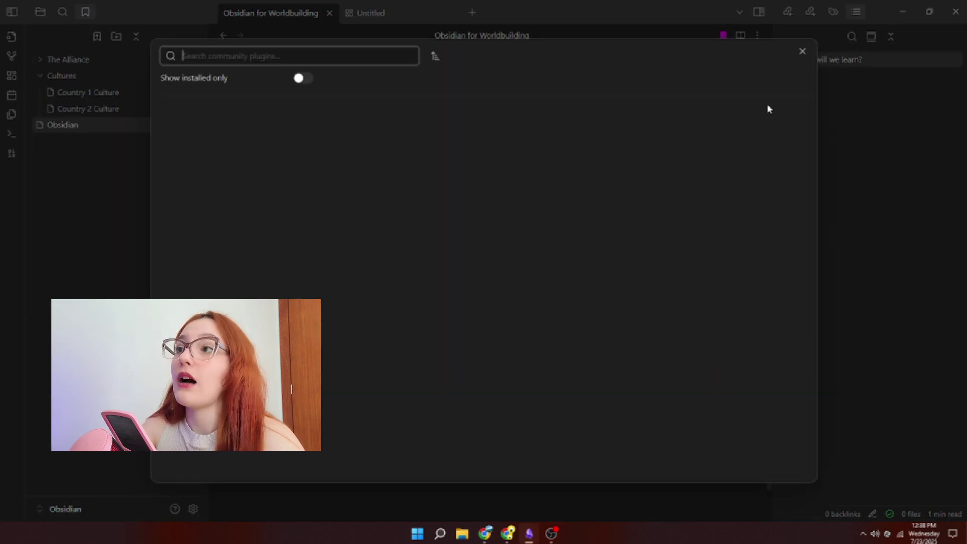
{"action": "type", "text": "timeli"}
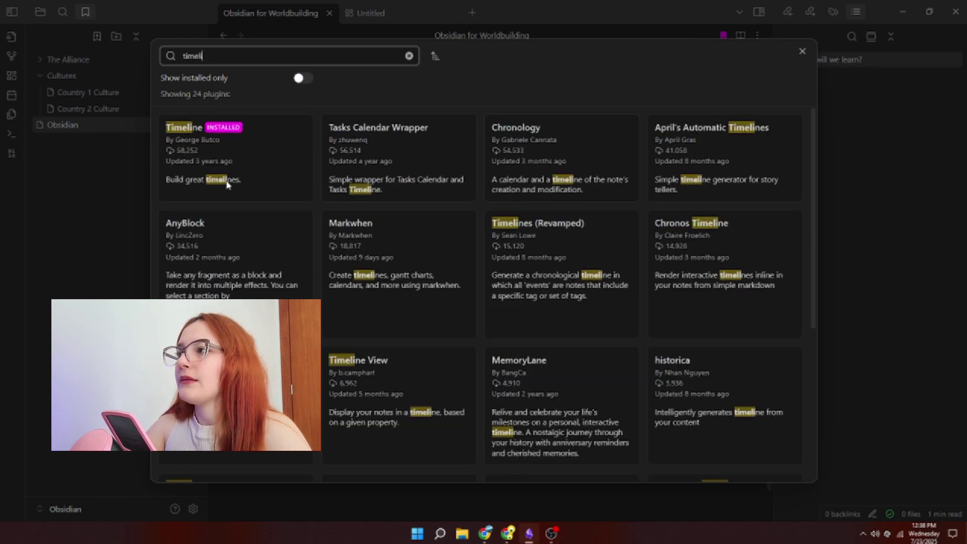
{"action": "left_click", "coordinate": [226, 185]}
{"action": "scroll", "coordinate": [610, 241], "scroll_direction": "down", "scroll_amount": 5}
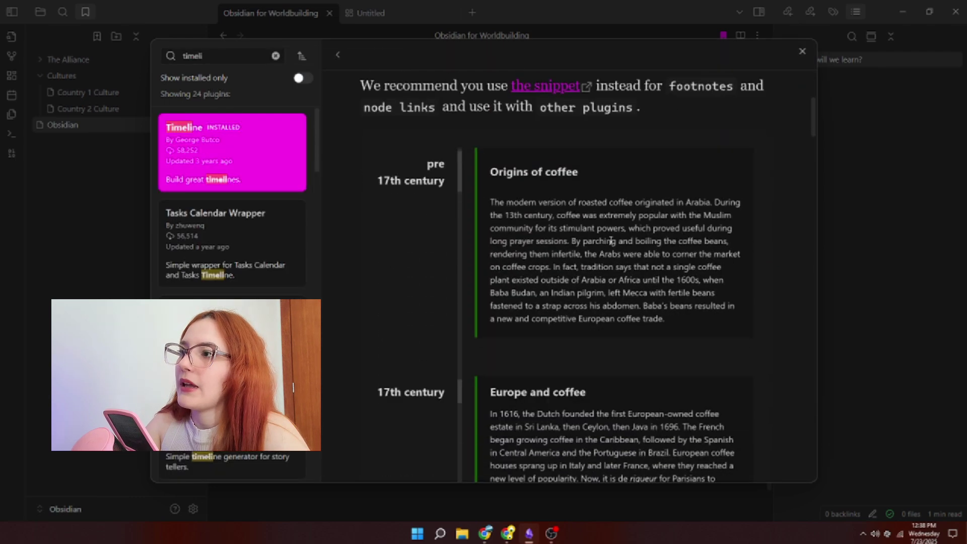
{"action": "scroll", "coordinate": [610, 241], "scroll_direction": "down", "scroll_amount": 2}
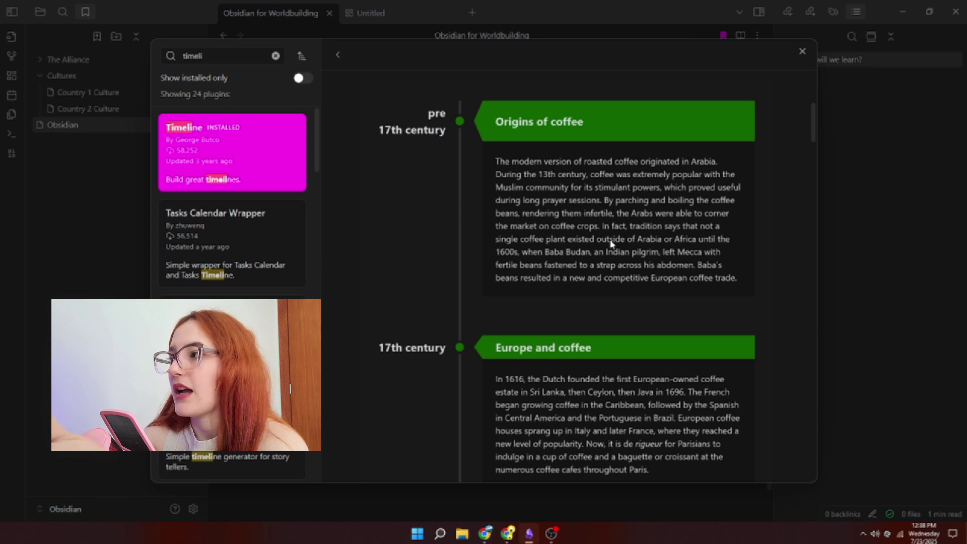
{"action": "scroll", "coordinate": [238, 290], "scroll_direction": "down", "scroll_amount": 4}
{"action": "scroll", "coordinate": [239, 290], "scroll_direction": "down", "scroll_amount": 3}
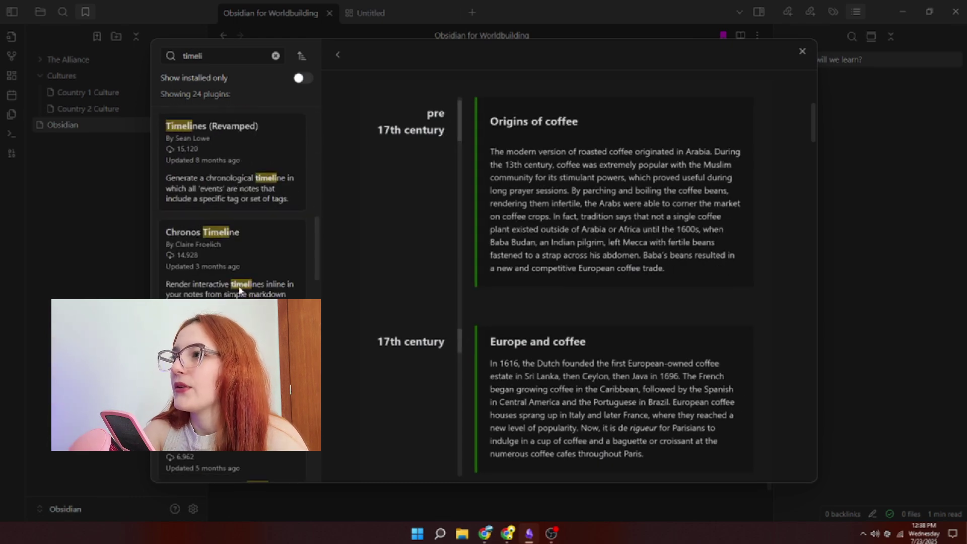
{"action": "scroll", "coordinate": [239, 290], "scroll_direction": "up", "scroll_amount": 8}
{"action": "scroll", "coordinate": [392, 235], "scroll_direction": "up", "scroll_amount": 5}
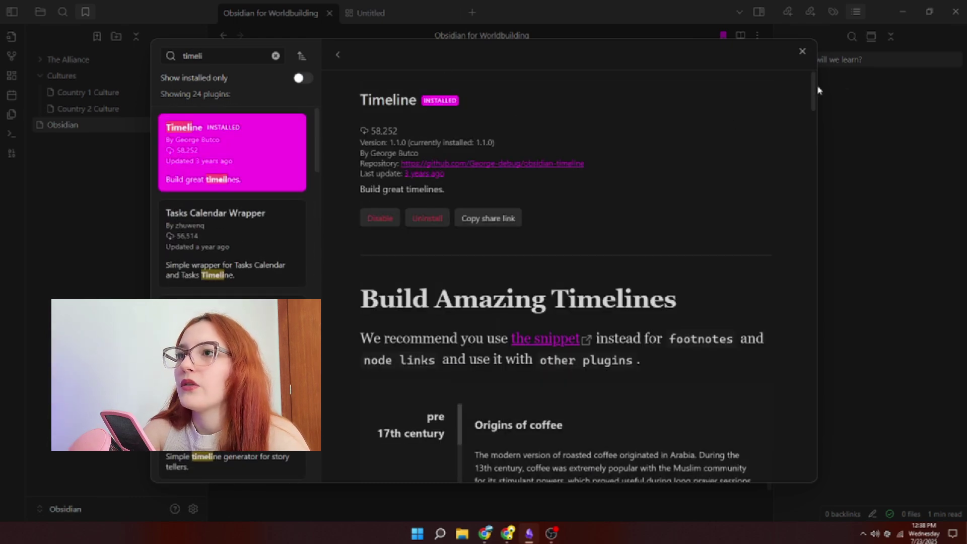
Search plugins for 'image capt' and scroll through the Image Captions plugin's README
{"action": "left_click", "coordinate": [276, 55]}
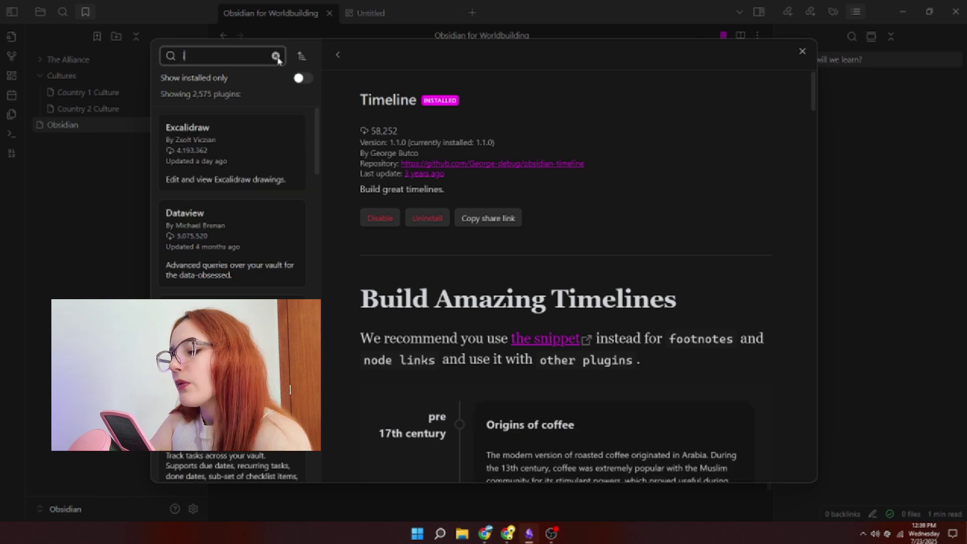
{"action": "type", "text": "image capt"}
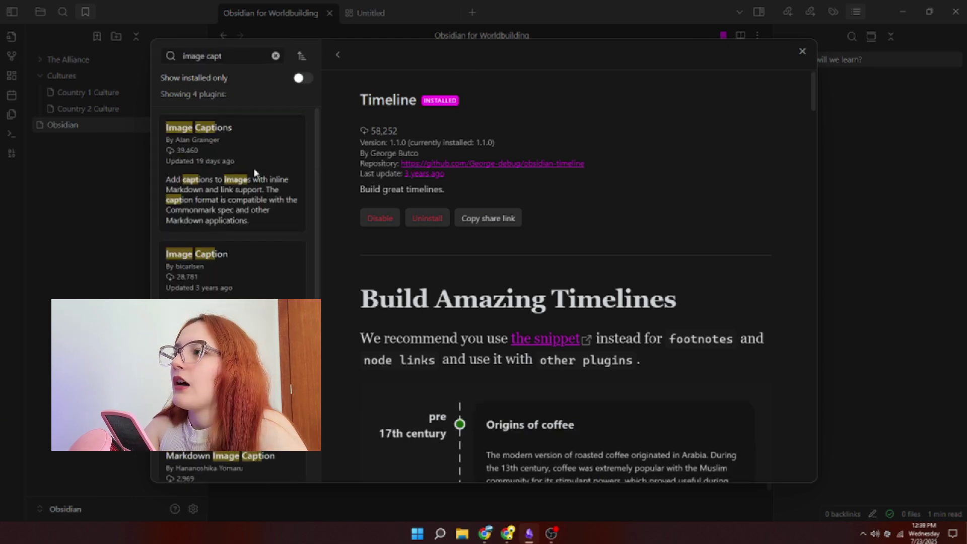
{"action": "left_click", "coordinate": [257, 177]}
{"action": "scroll", "coordinate": [644, 246], "scroll_direction": "down", "scroll_amount": 1}
{"action": "scroll", "coordinate": [645, 242], "scroll_direction": "down", "scroll_amount": 1}
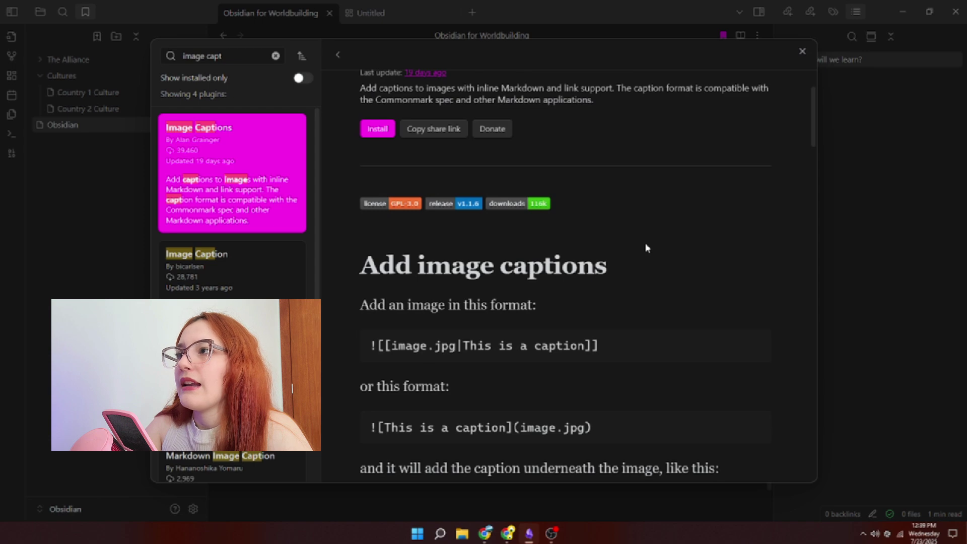
{"action": "scroll", "coordinate": [645, 243], "scroll_direction": "up", "scroll_amount": 2}
{"action": "scroll", "coordinate": [692, 238], "scroll_direction": "down", "scroll_amount": 9}
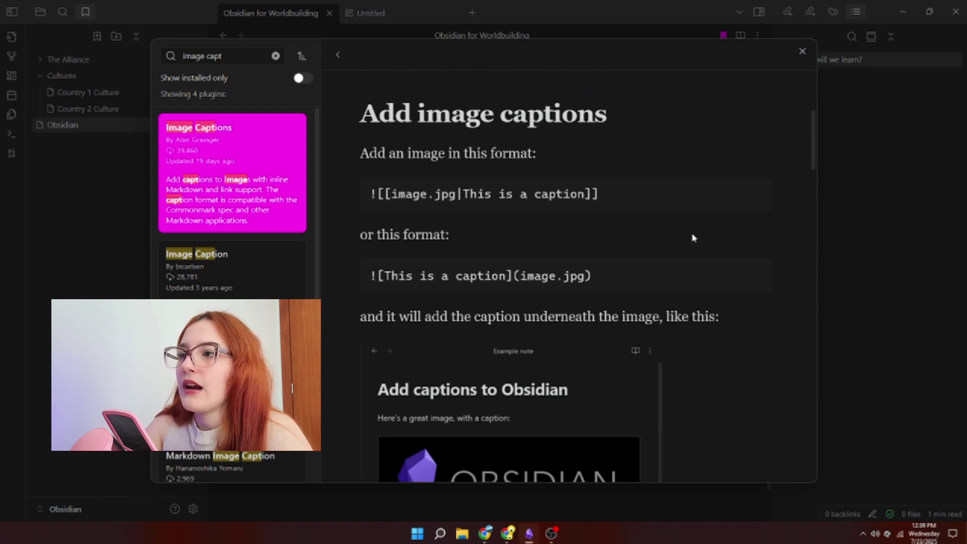
{"action": "scroll", "coordinate": [693, 237], "scroll_direction": "up", "scroll_amount": 9}
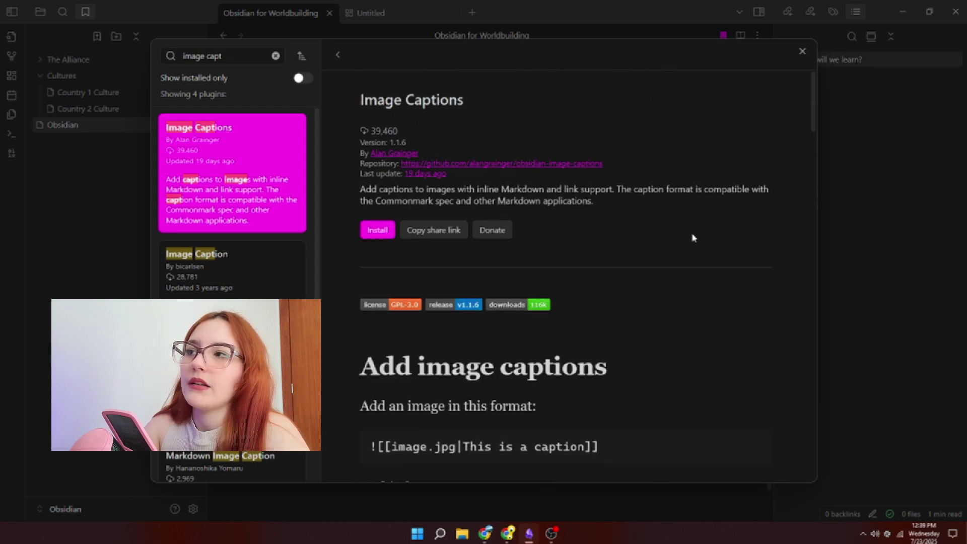
{"action": "scroll", "coordinate": [691, 235], "scroll_direction": "down", "scroll_amount": 12}
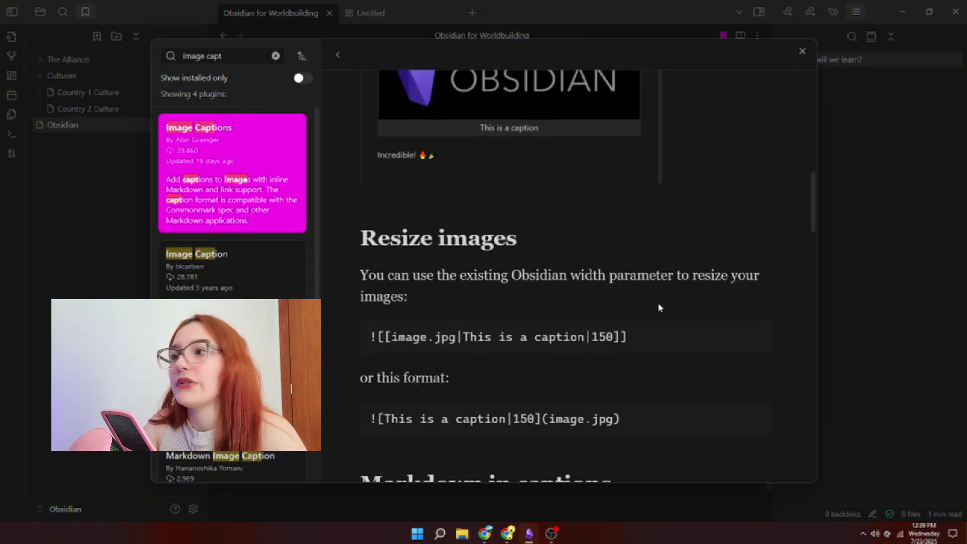
{"action": "scroll", "coordinate": [659, 307], "scroll_direction": "down", "scroll_amount": 18}
{"action": "scroll", "coordinate": [567, 328], "scroll_direction": "up", "scroll_amount": 8}
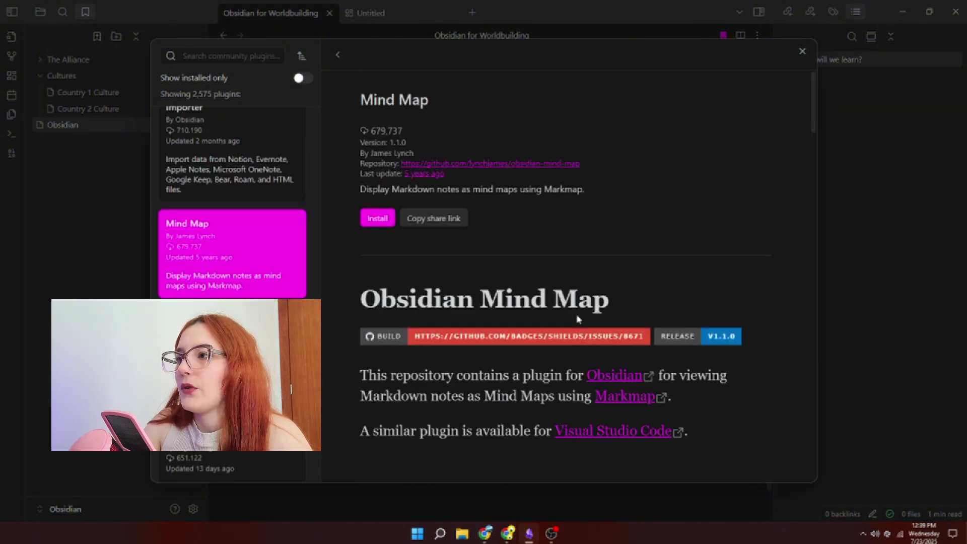
{"action": "scroll", "coordinate": [578, 319], "scroll_direction": "down", "scroll_amount": 10}
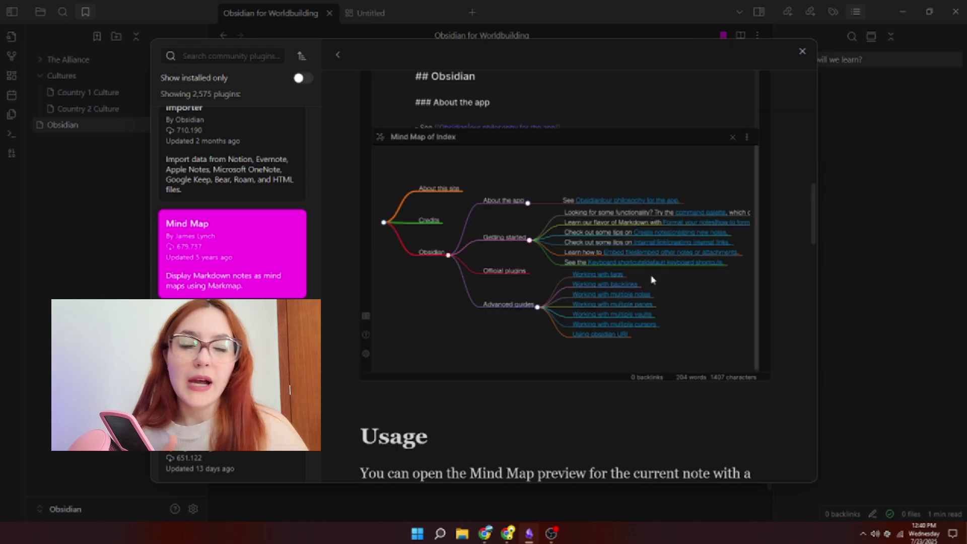